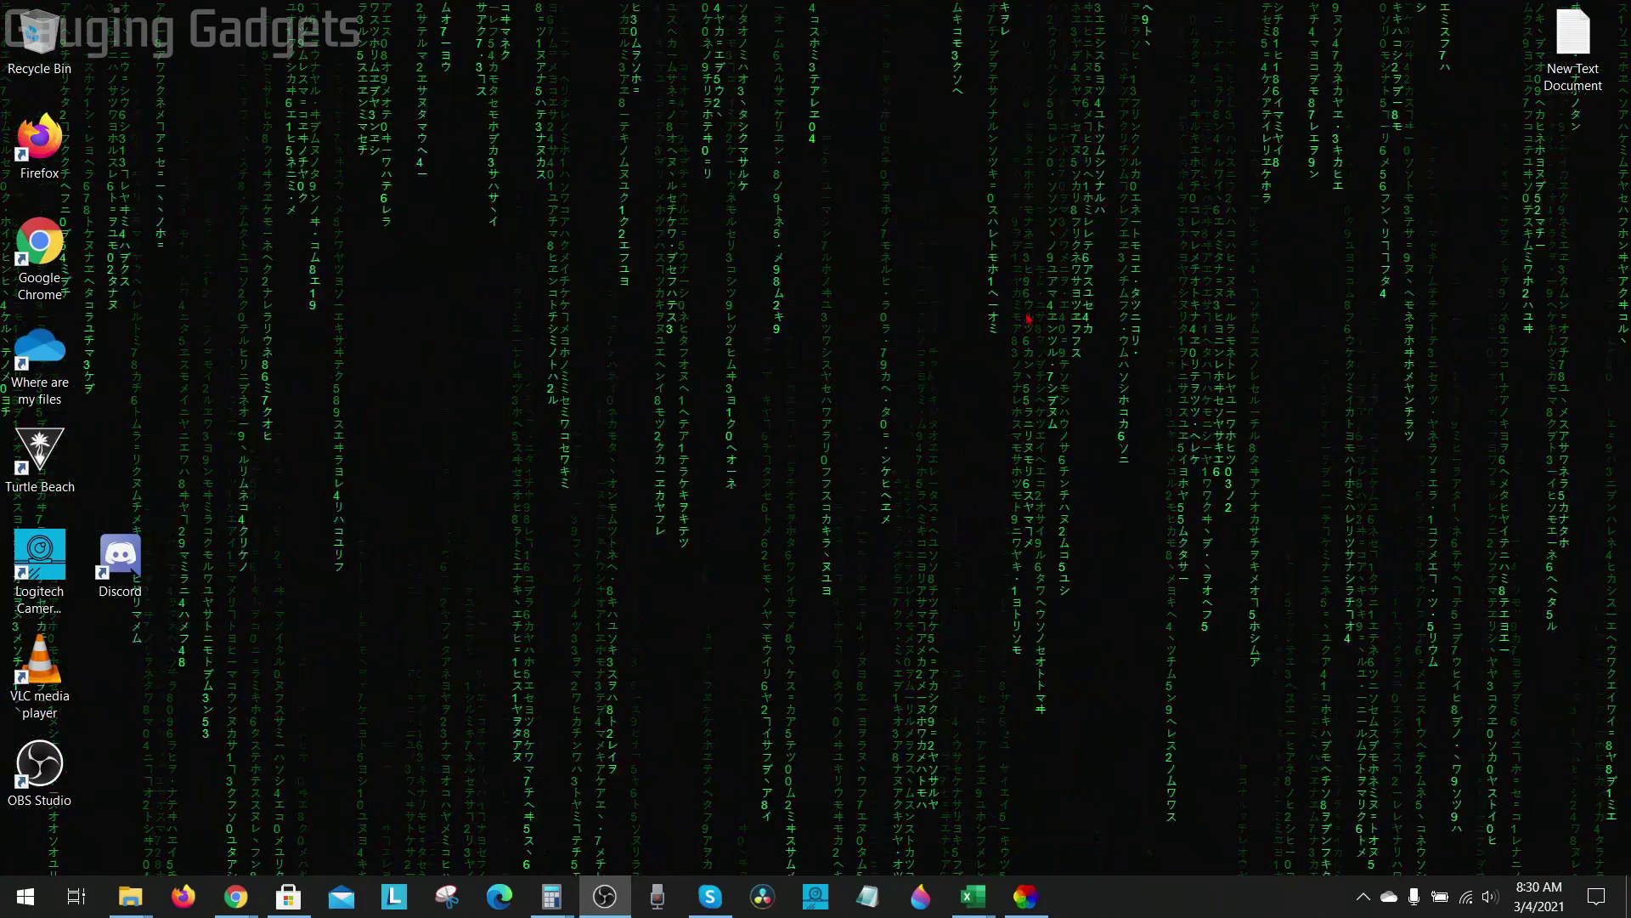
# Step: Close the running full-screen app to return to the Windows 10 desktop
pyautogui.click(1029, 319)
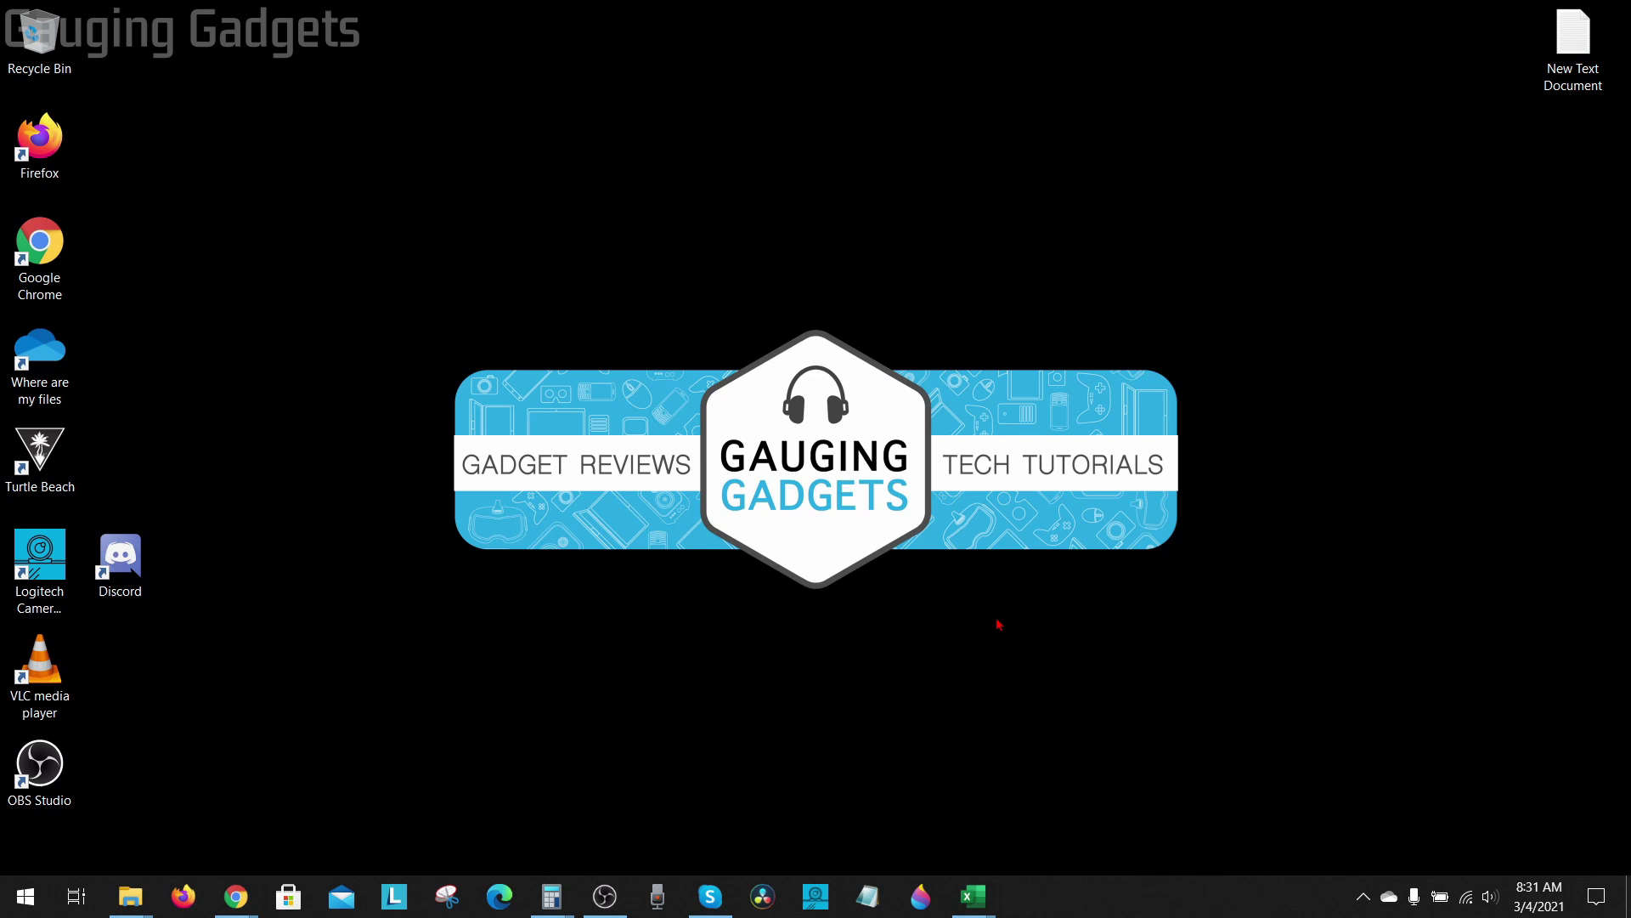
# Step: Launch Microsoft Store from the Start menu and search it for 'lively'
pyautogui.click(33, 893)
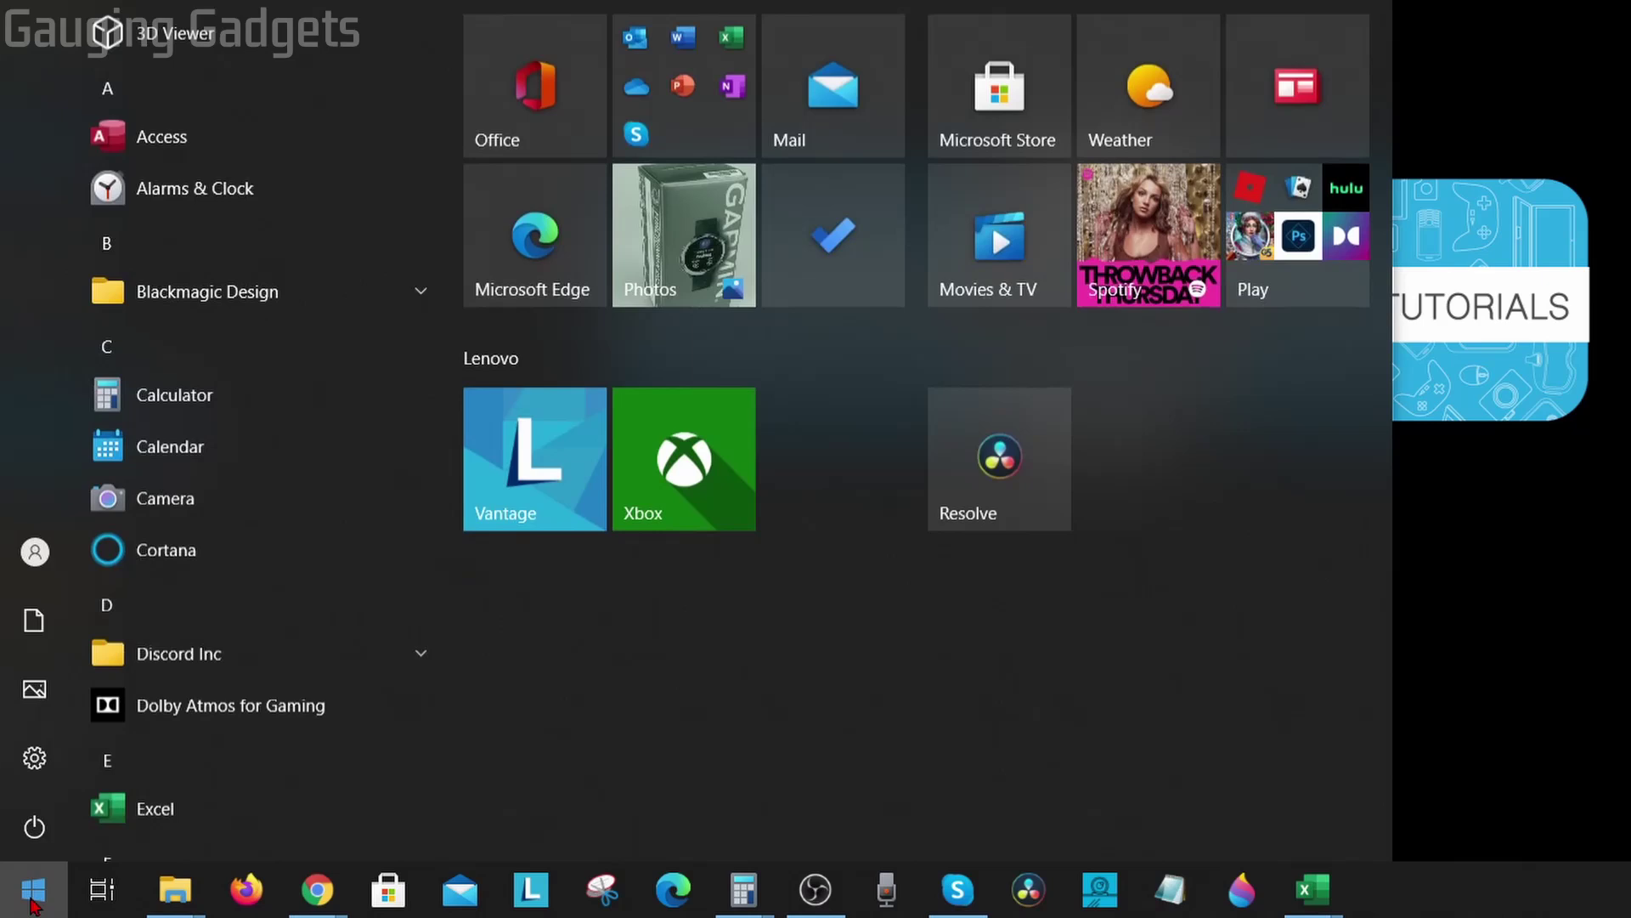
pyautogui.write('store')
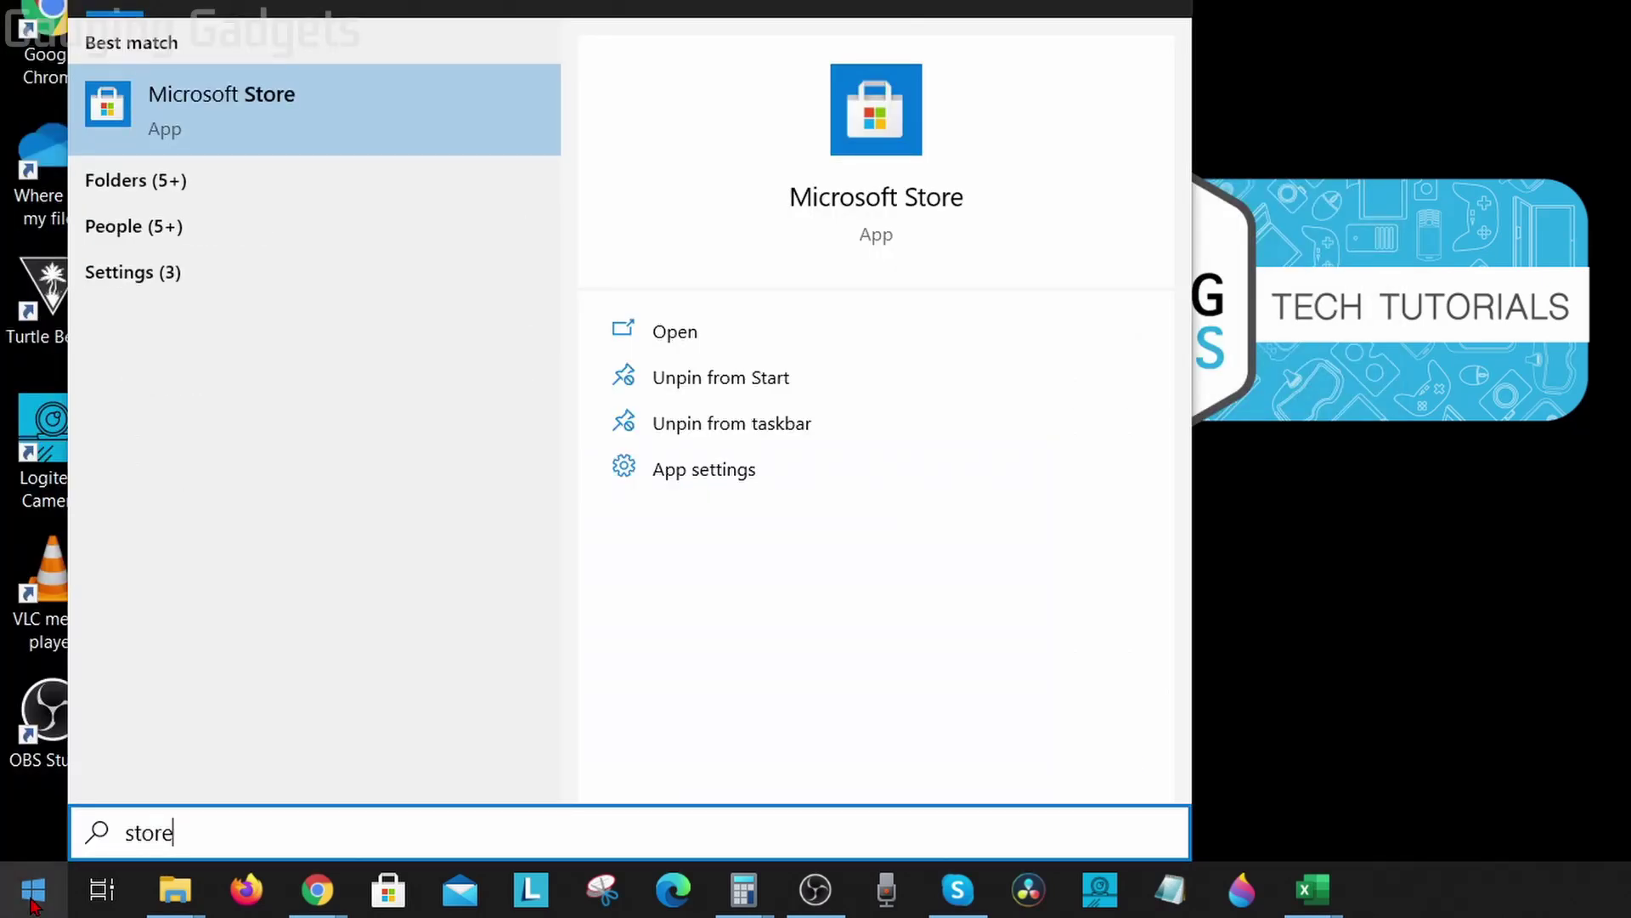
pyautogui.click(213, 107)
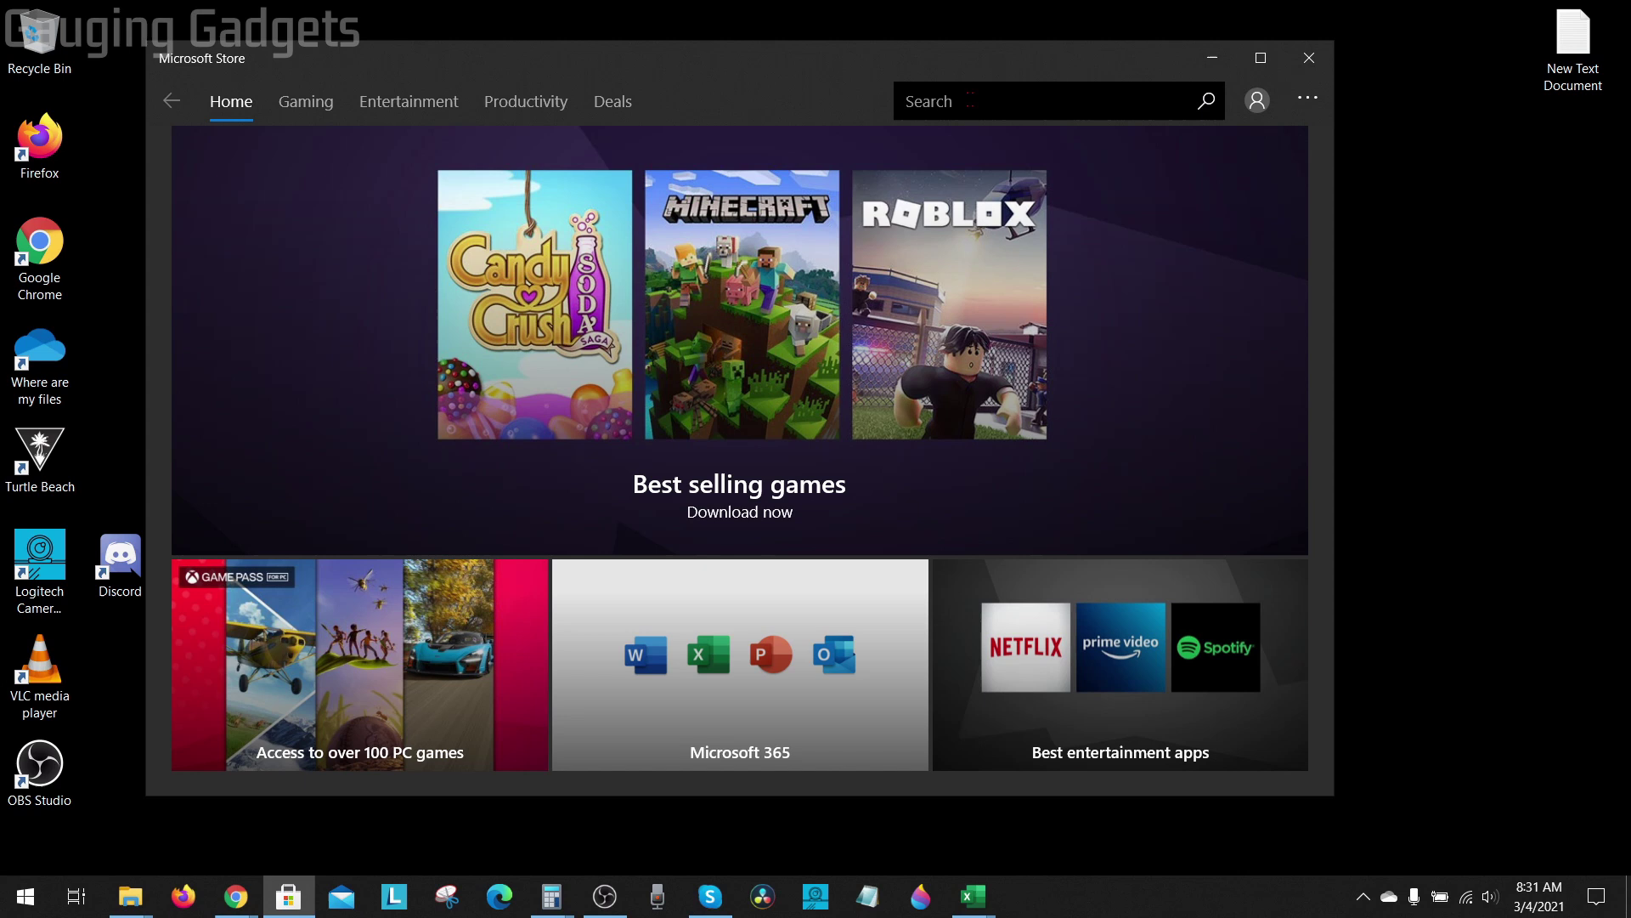
pyautogui.click(948, 102)
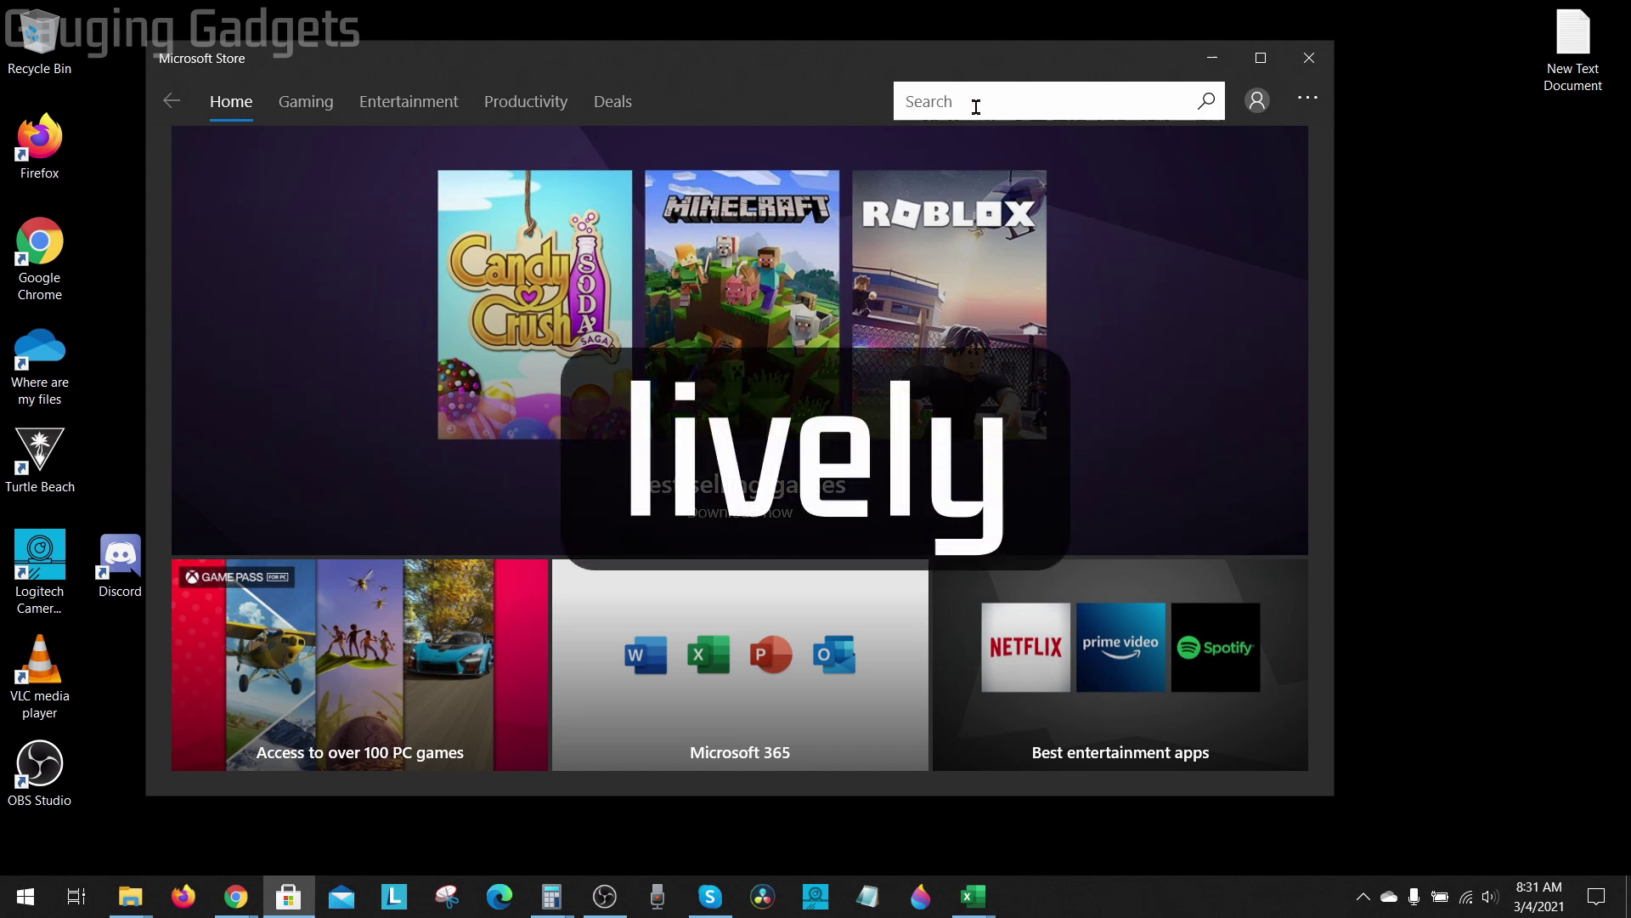
pyautogui.write('lively')
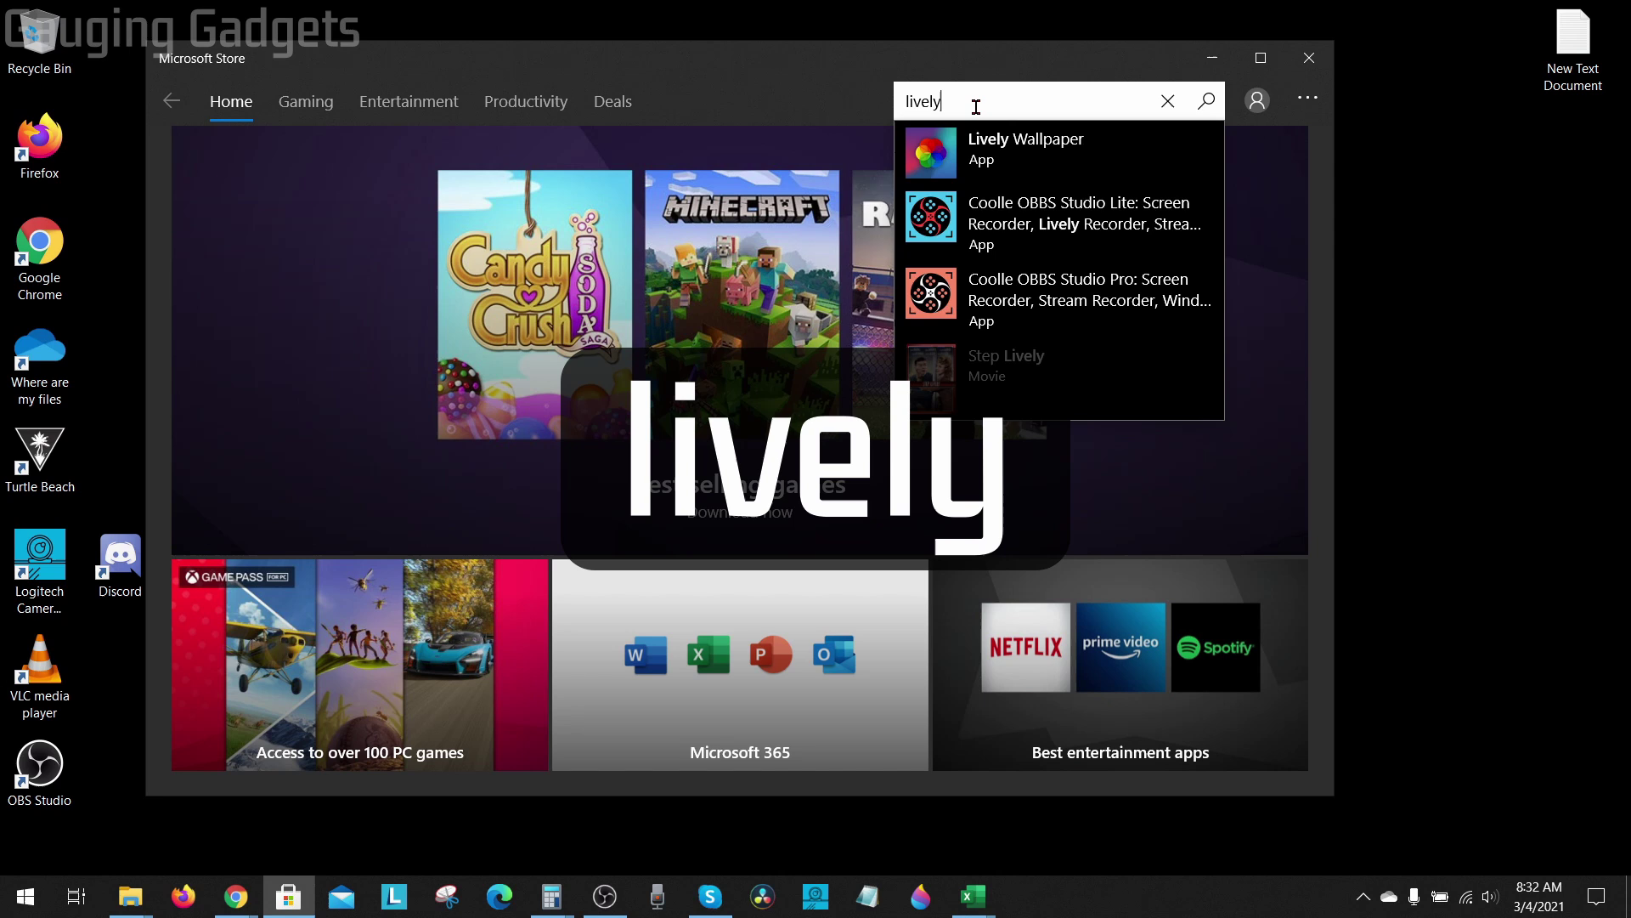
# Step: Install Lively Wallpaper from its Store page and launch it
pyautogui.click(1005, 151)
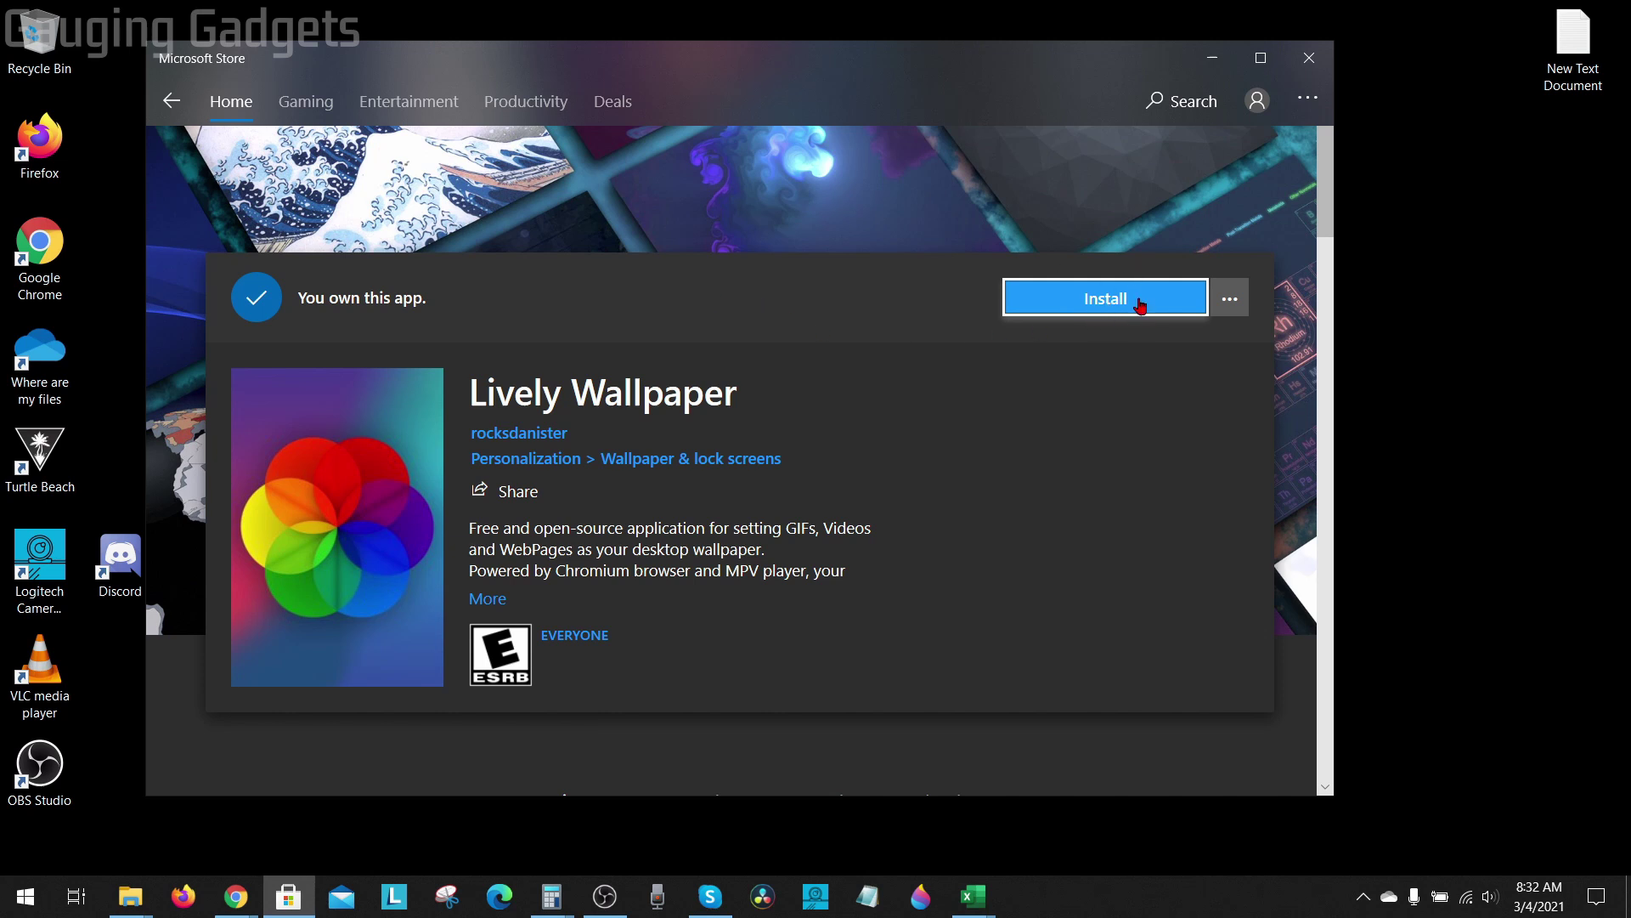
pyautogui.click(1118, 299)
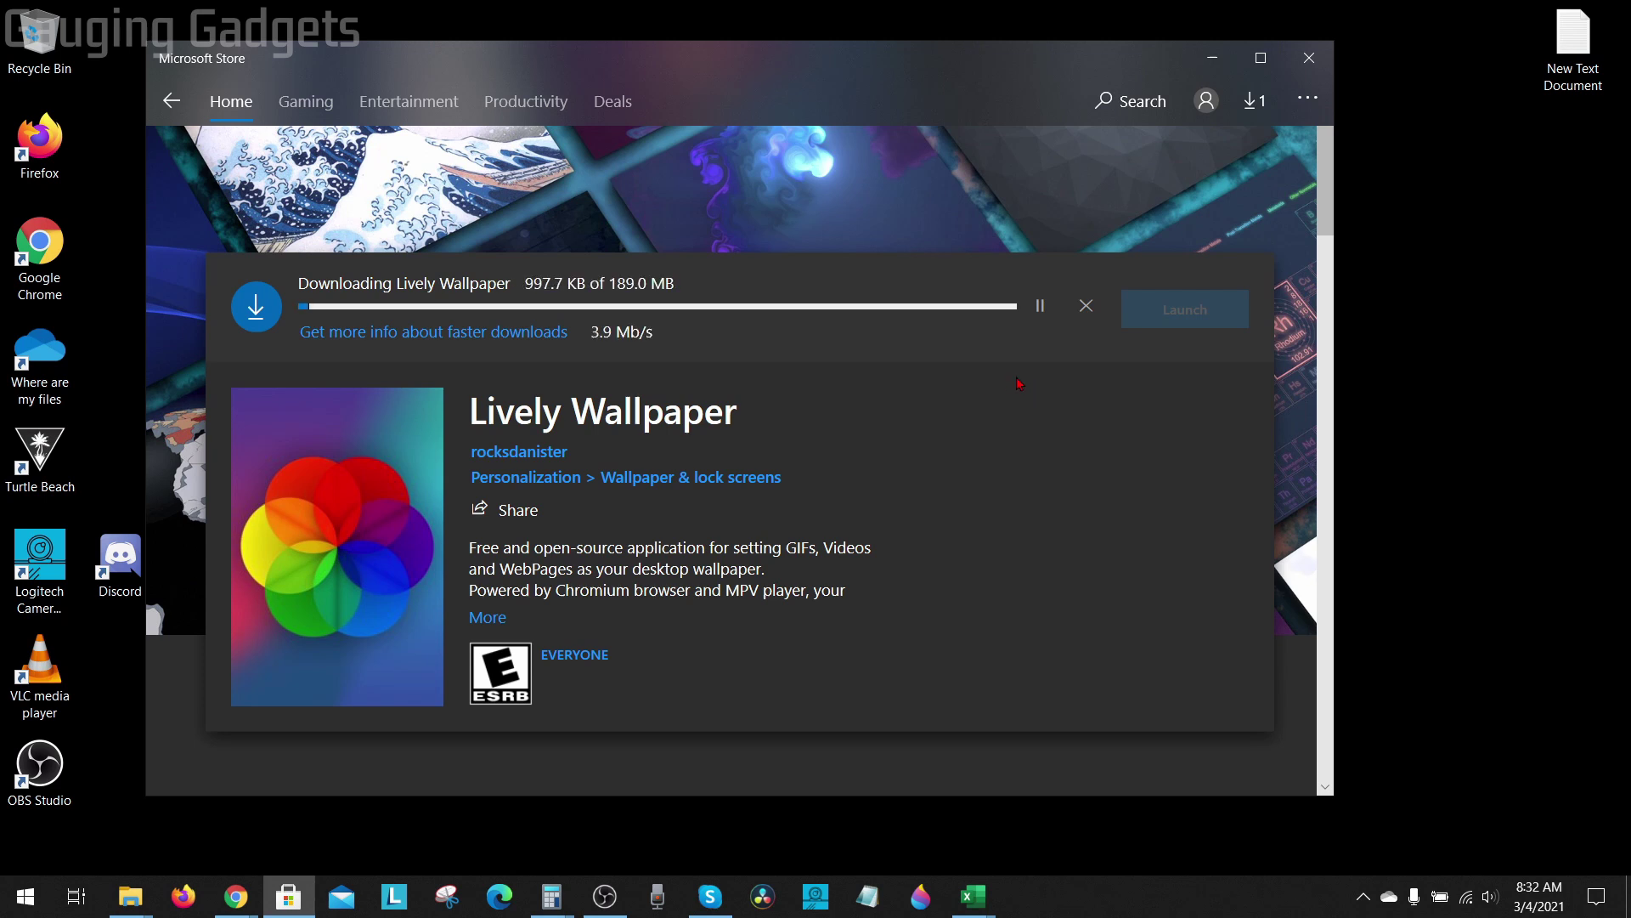
pyautogui.click(1108, 303)
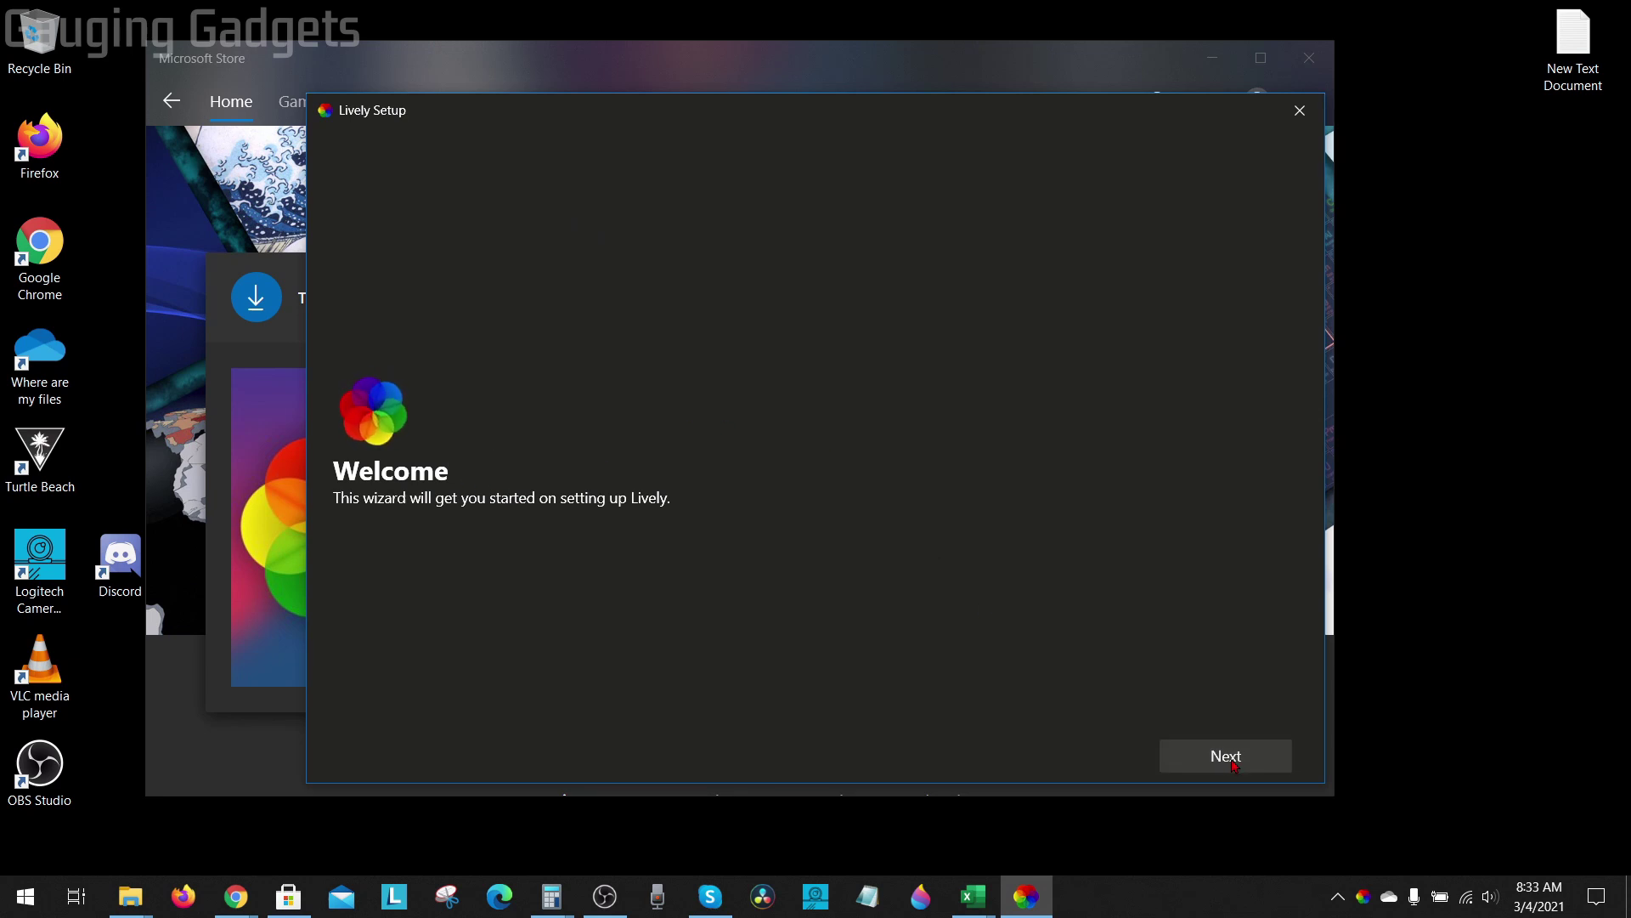
# Step: Complete the Lively setup wizard with Start with Windows on, then move the window higher
pyautogui.click(1228, 759)
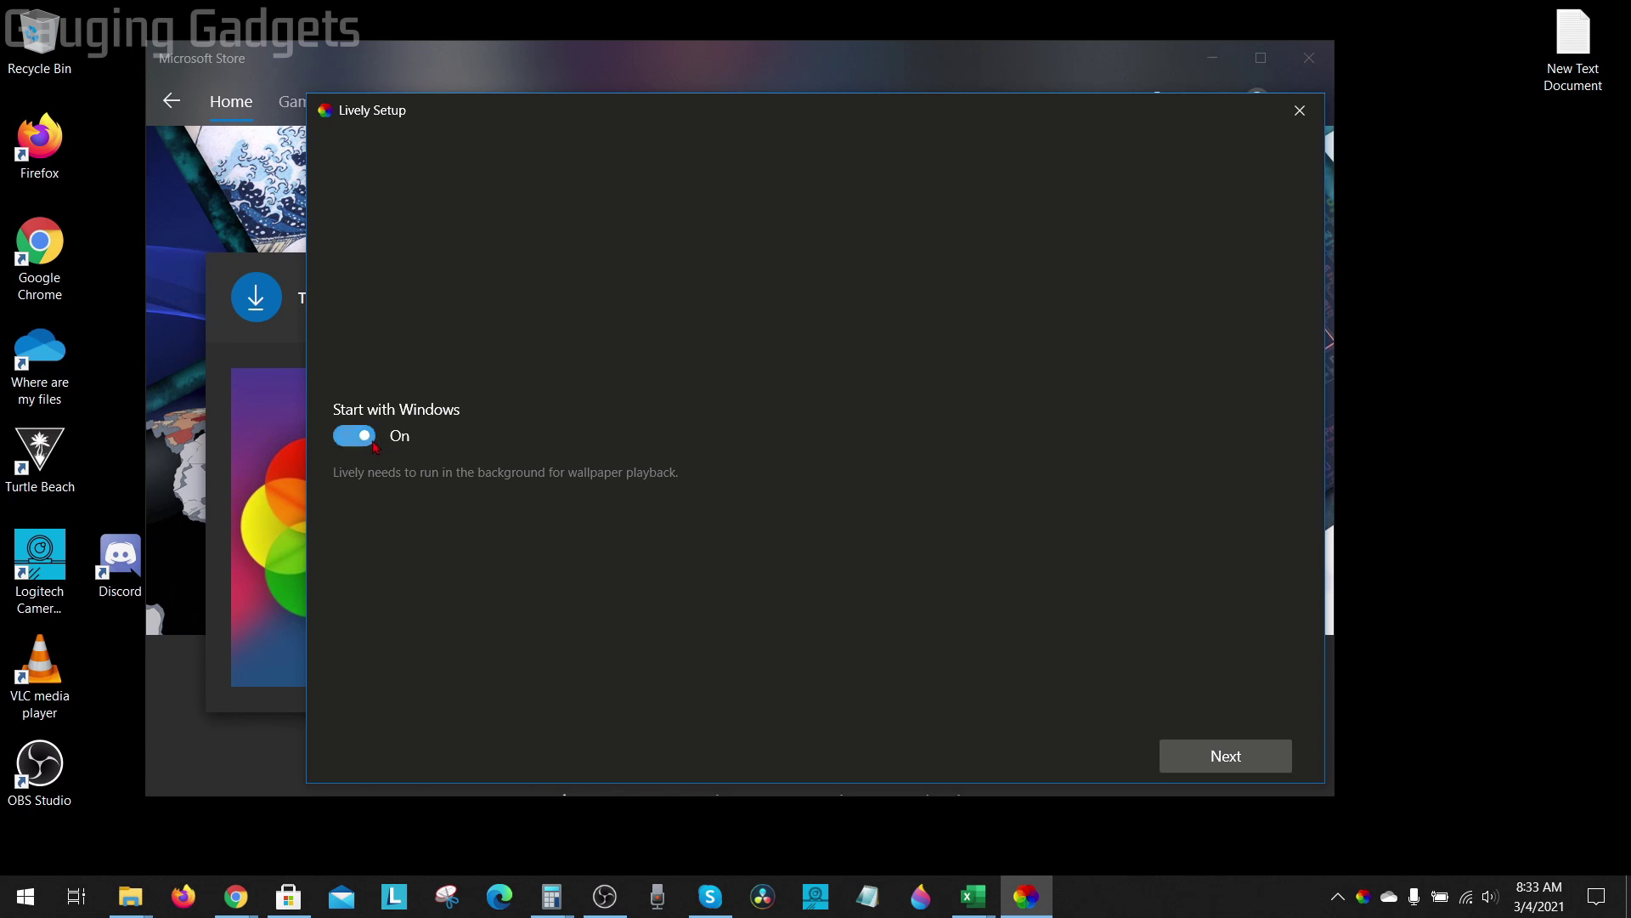
pyautogui.click(372, 439)
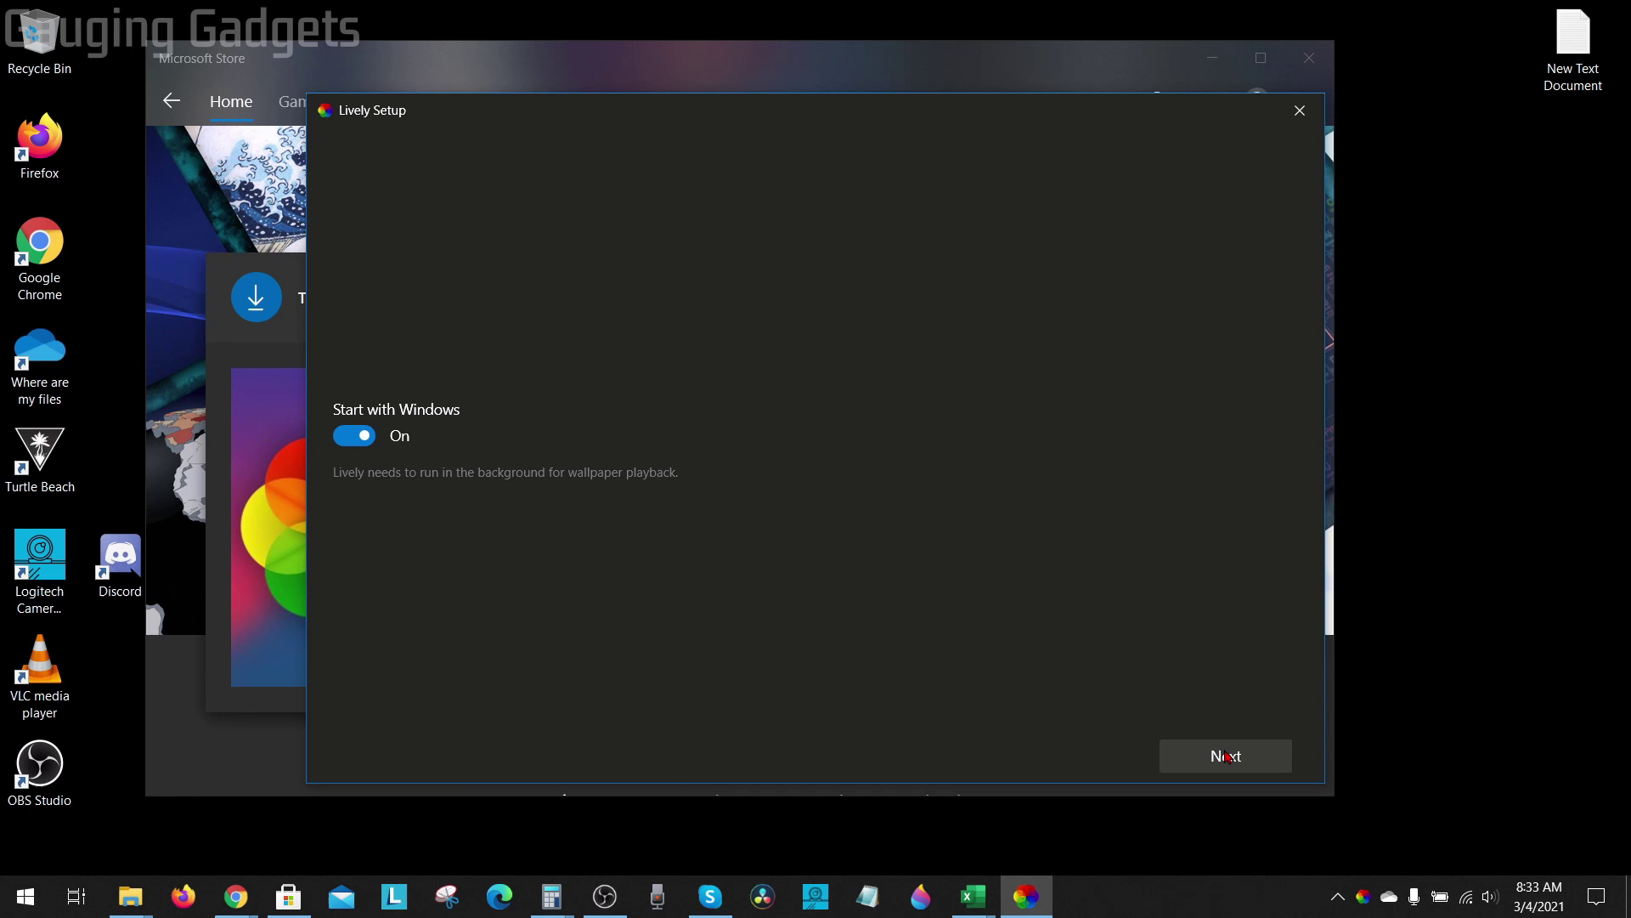
pyautogui.click(1226, 756)
pyautogui.click(1226, 755)
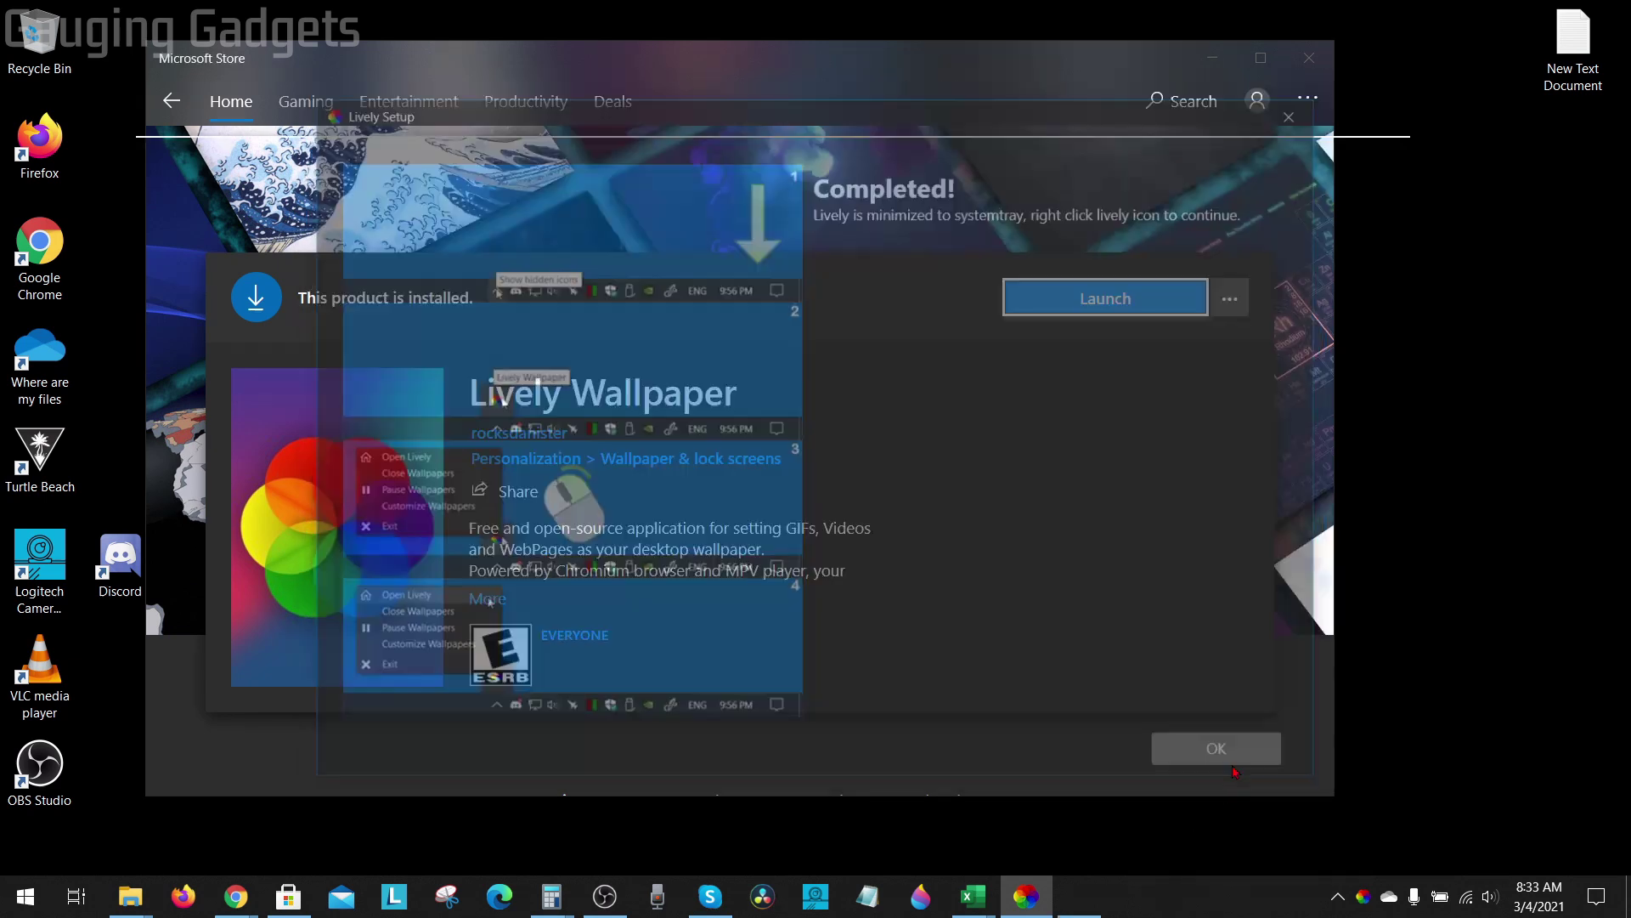
pyautogui.moveTo(874, 145); pyautogui.dragTo(882, 59)
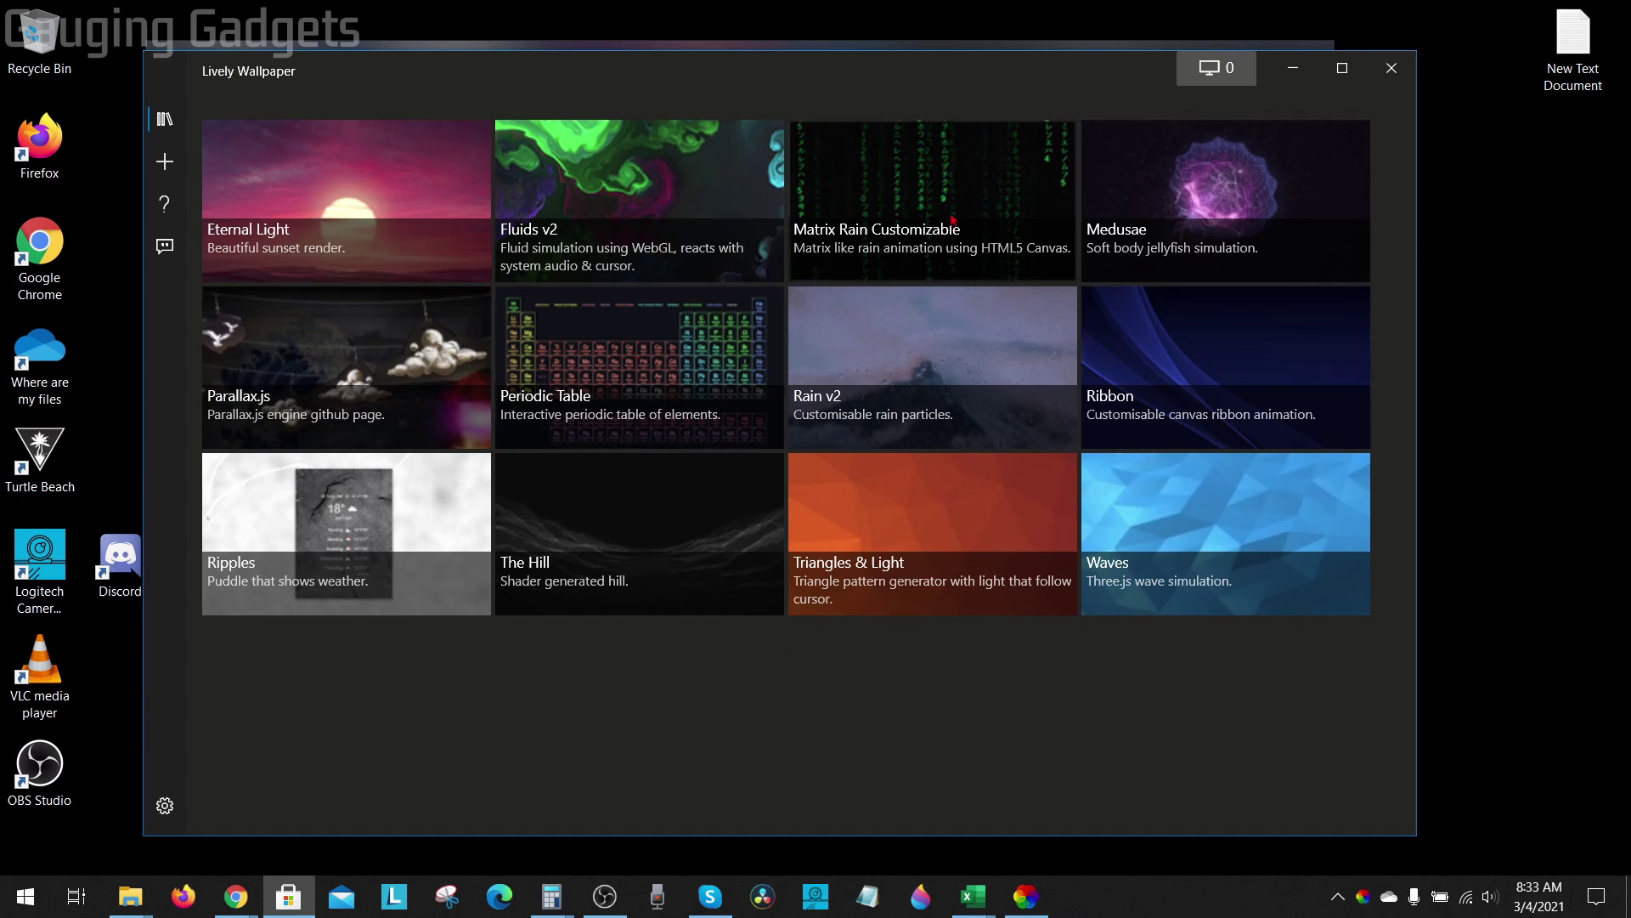
# Step: Apply Matrix Rain Customizable, then Eternal Light, and finally Rain v2 as the wallpaper
pyautogui.click(948, 187)
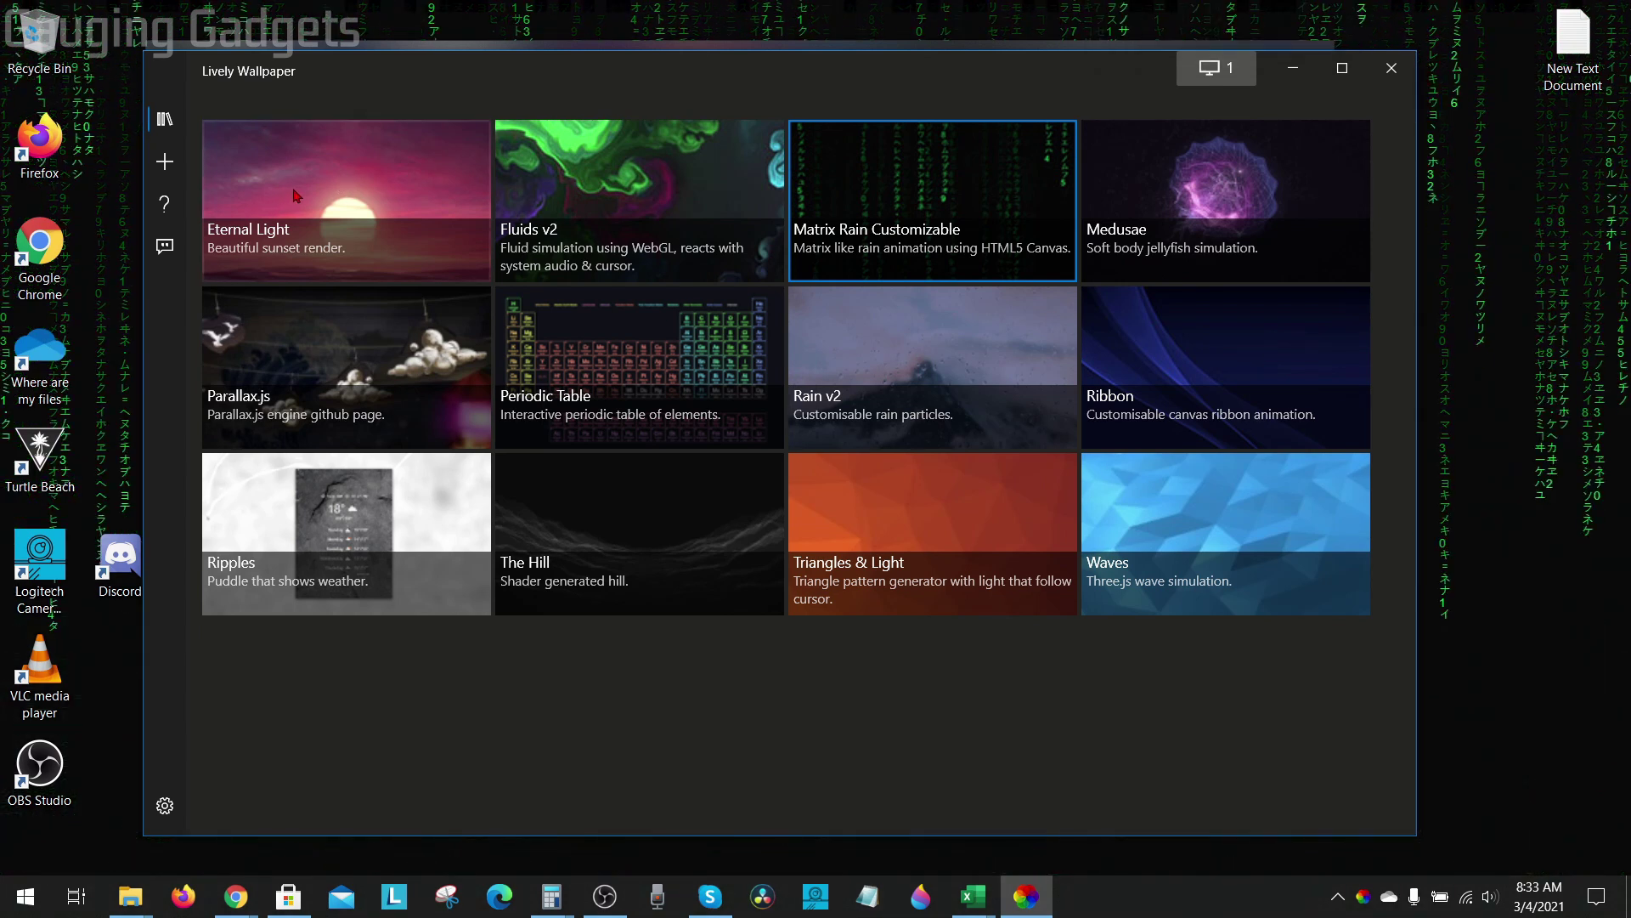
pyautogui.click(329, 209)
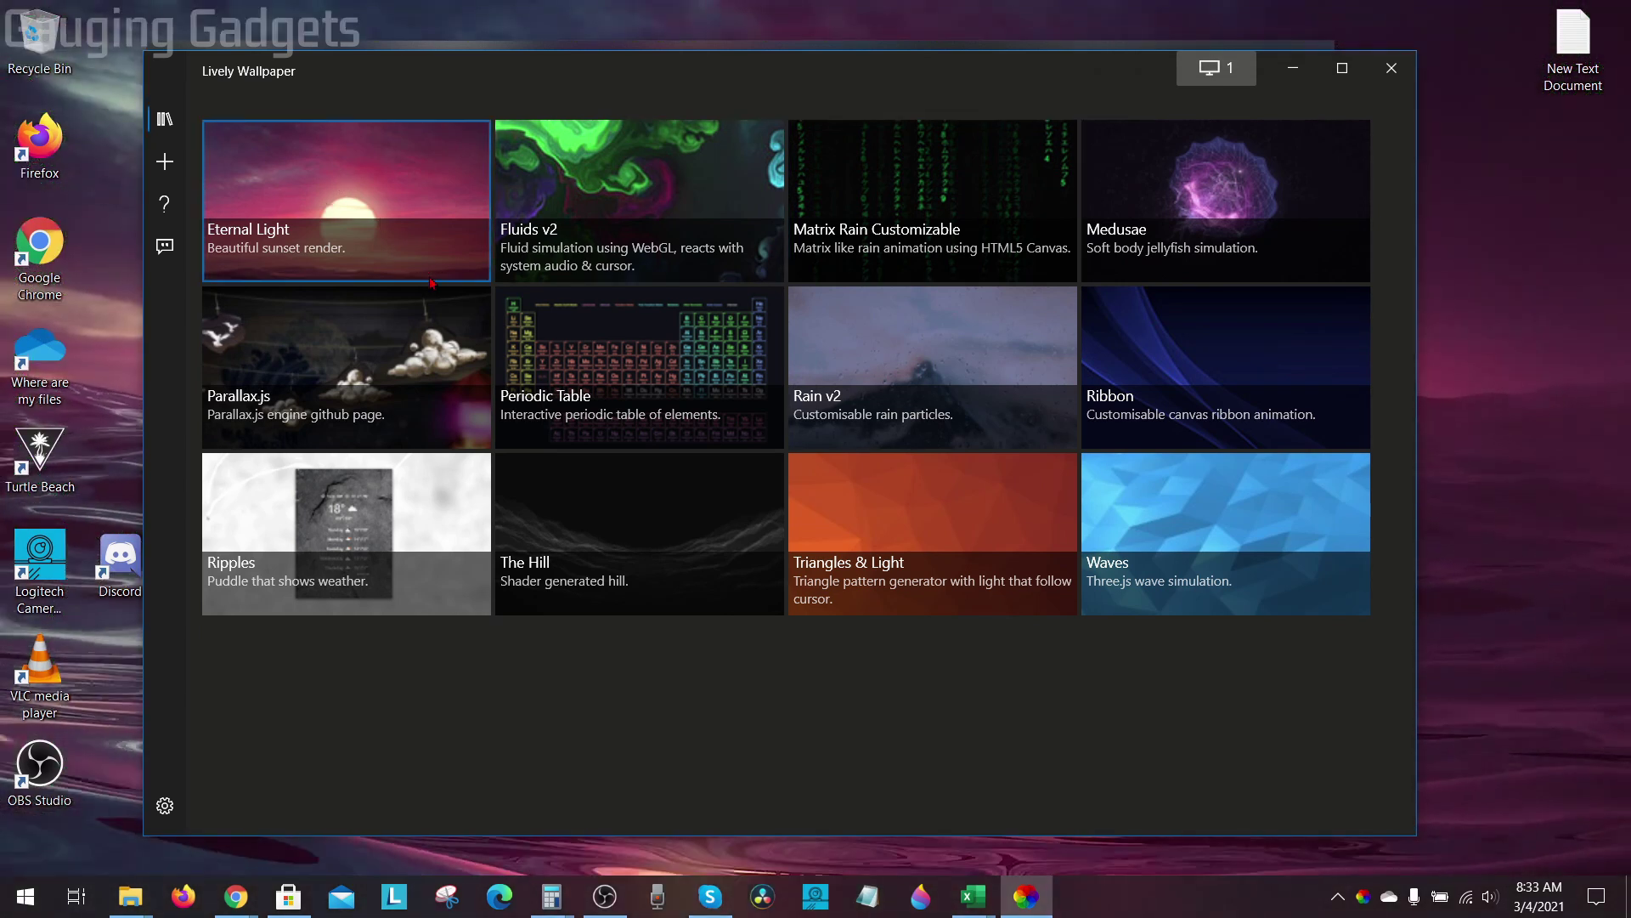
pyautogui.click(958, 362)
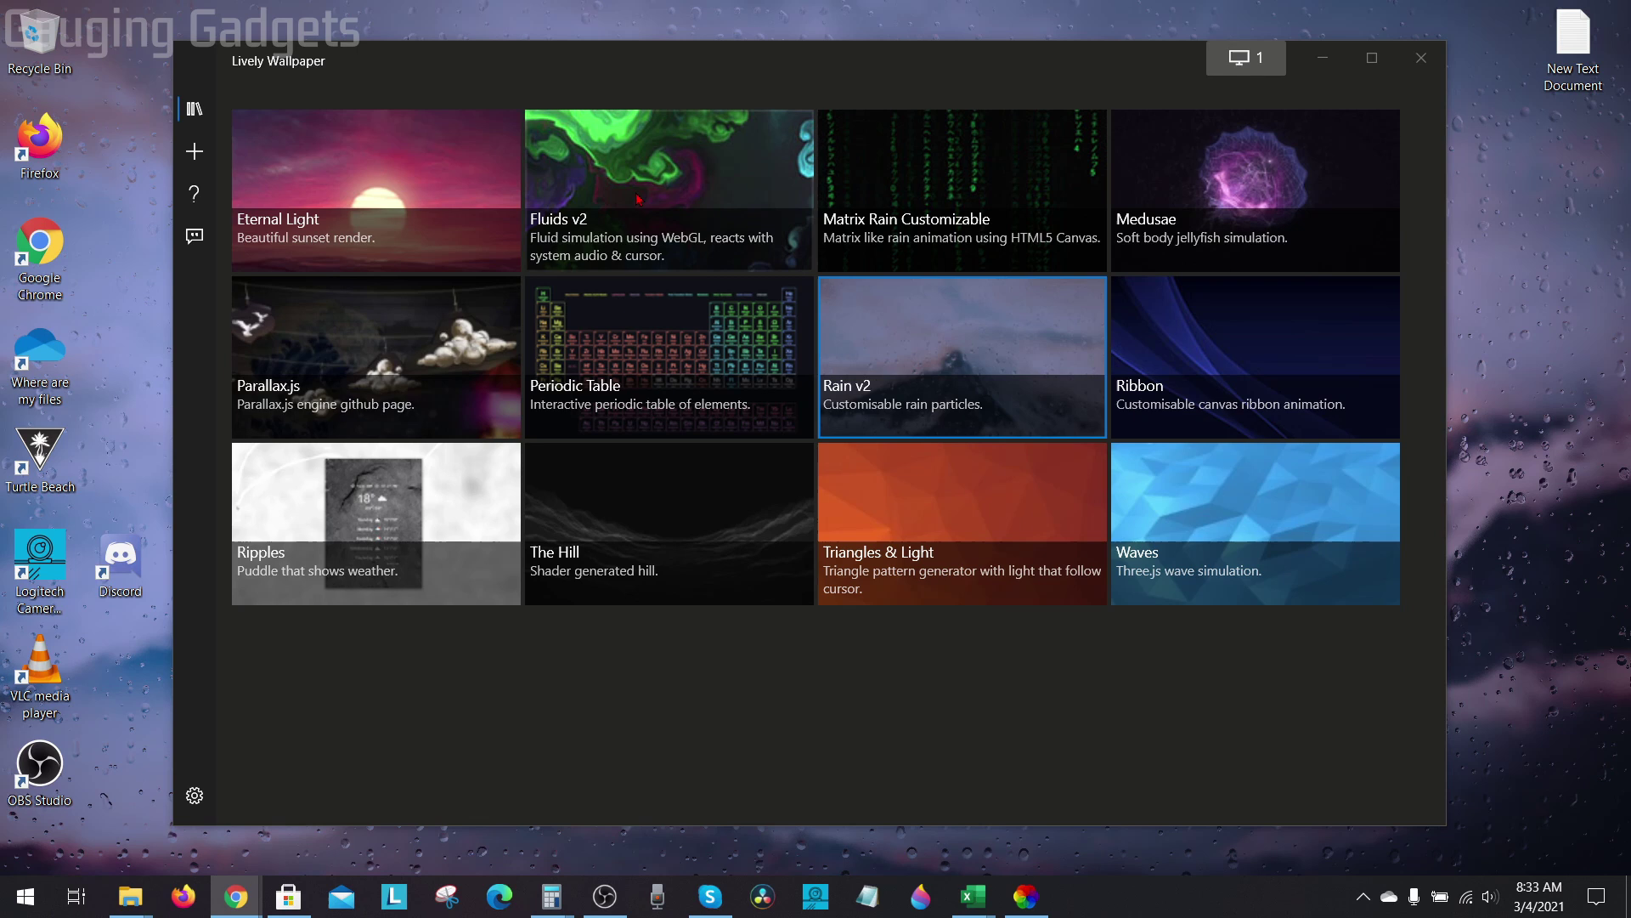
# Step: Import the AdorableIllegalEider-max-1mb fireplace file as a new wallpaper and apply it
pyautogui.click(196, 156)
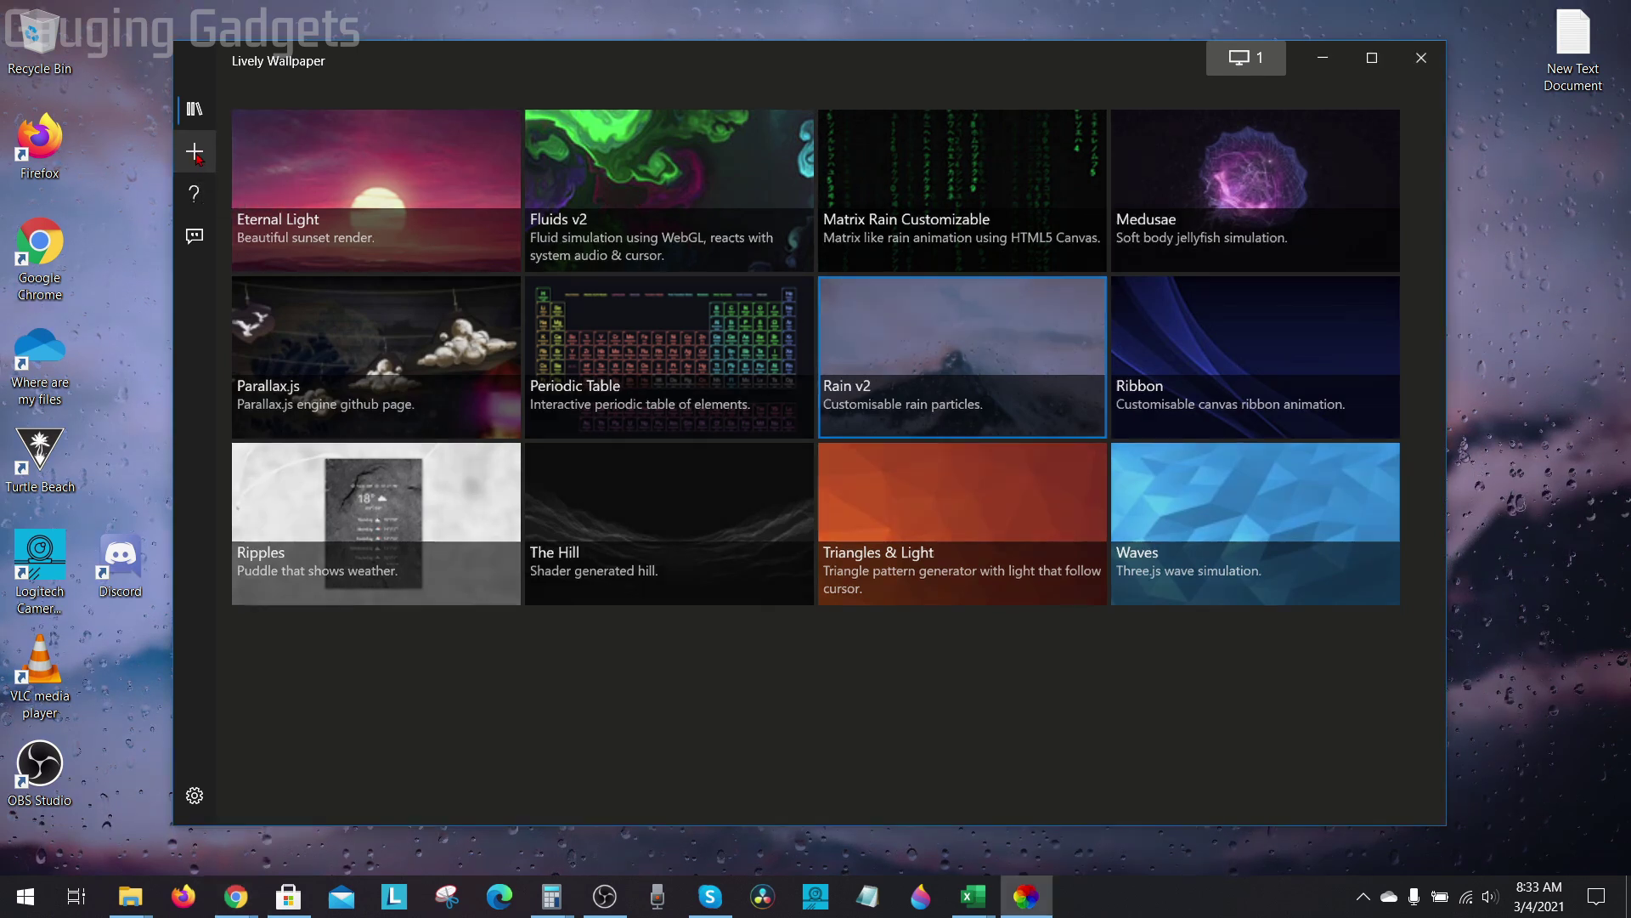
pyautogui.click(196, 156)
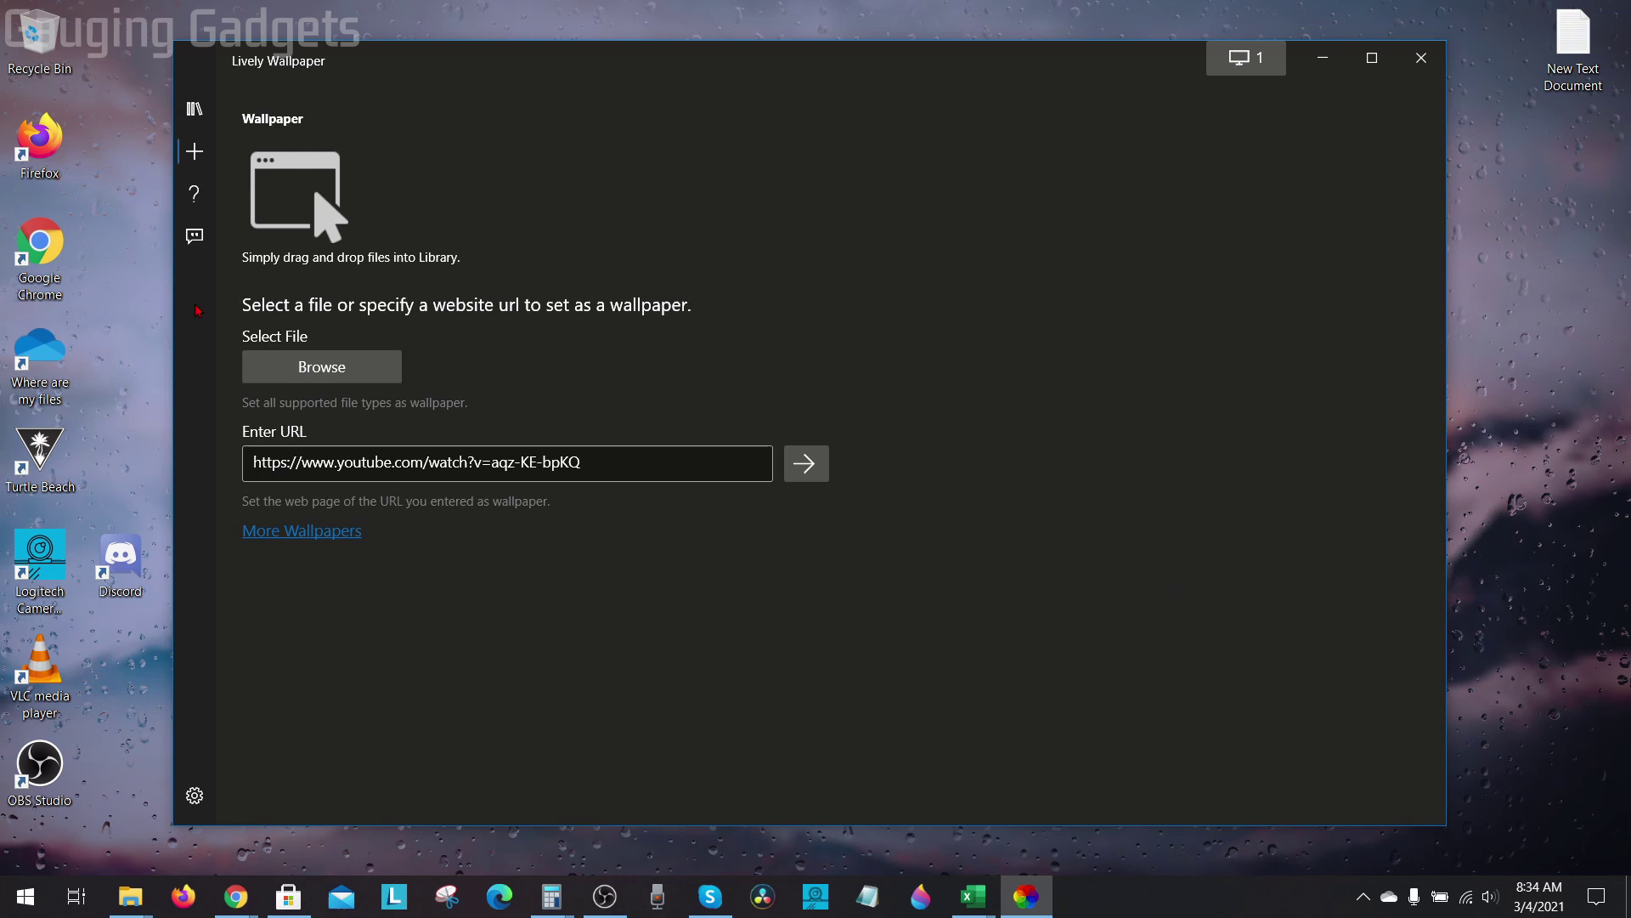
pyautogui.click(324, 371)
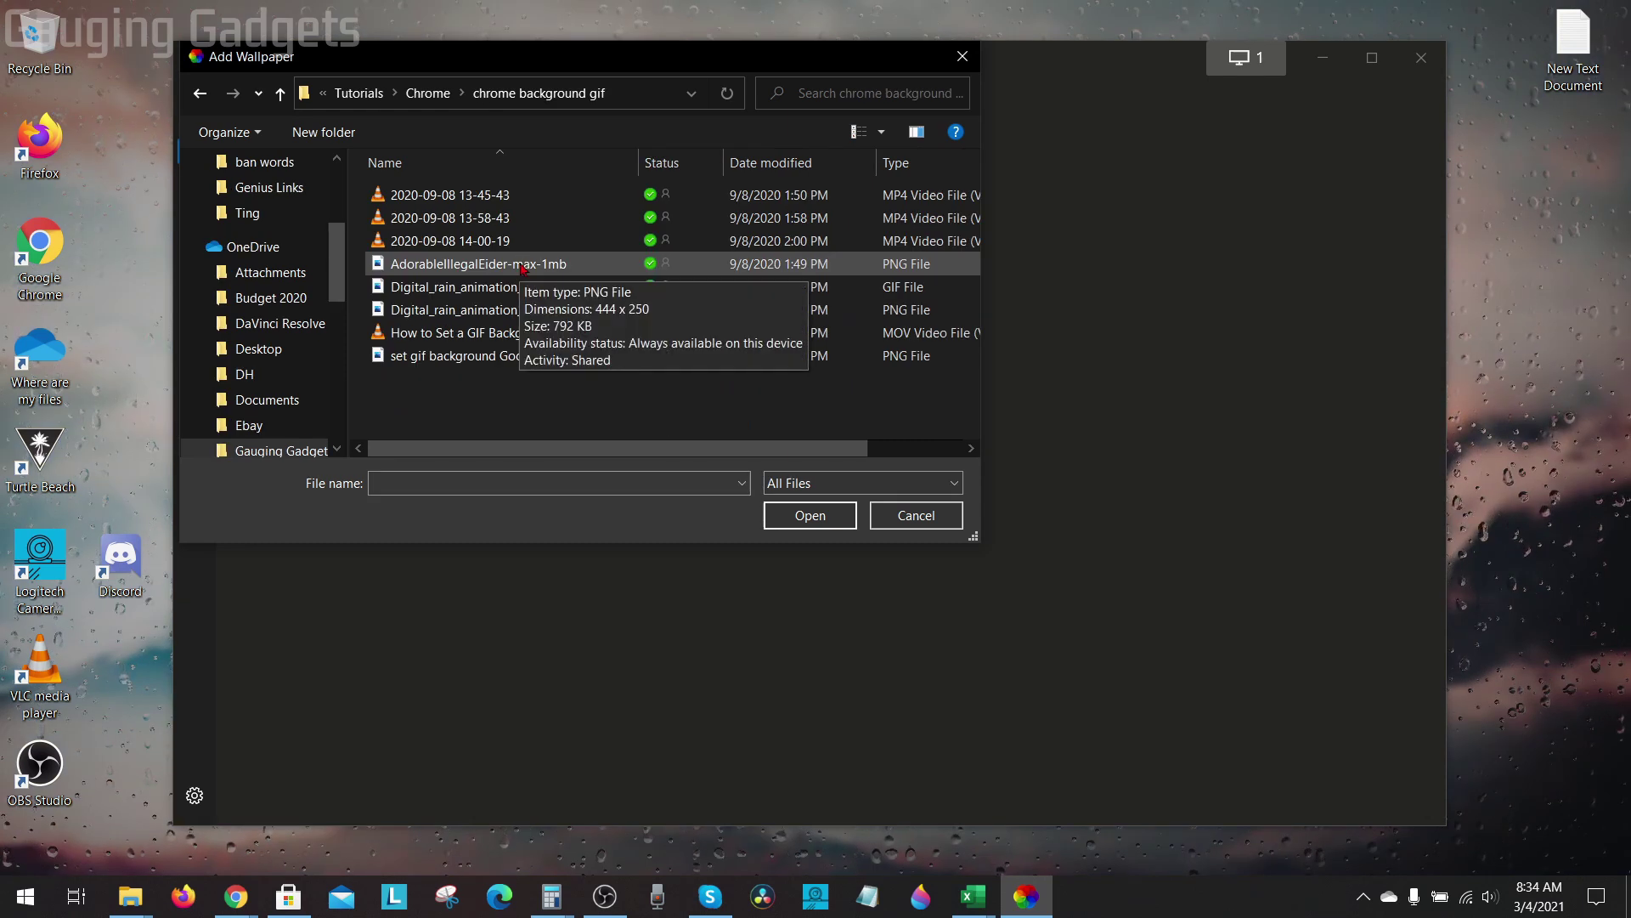
pyautogui.doubleClick(523, 268)
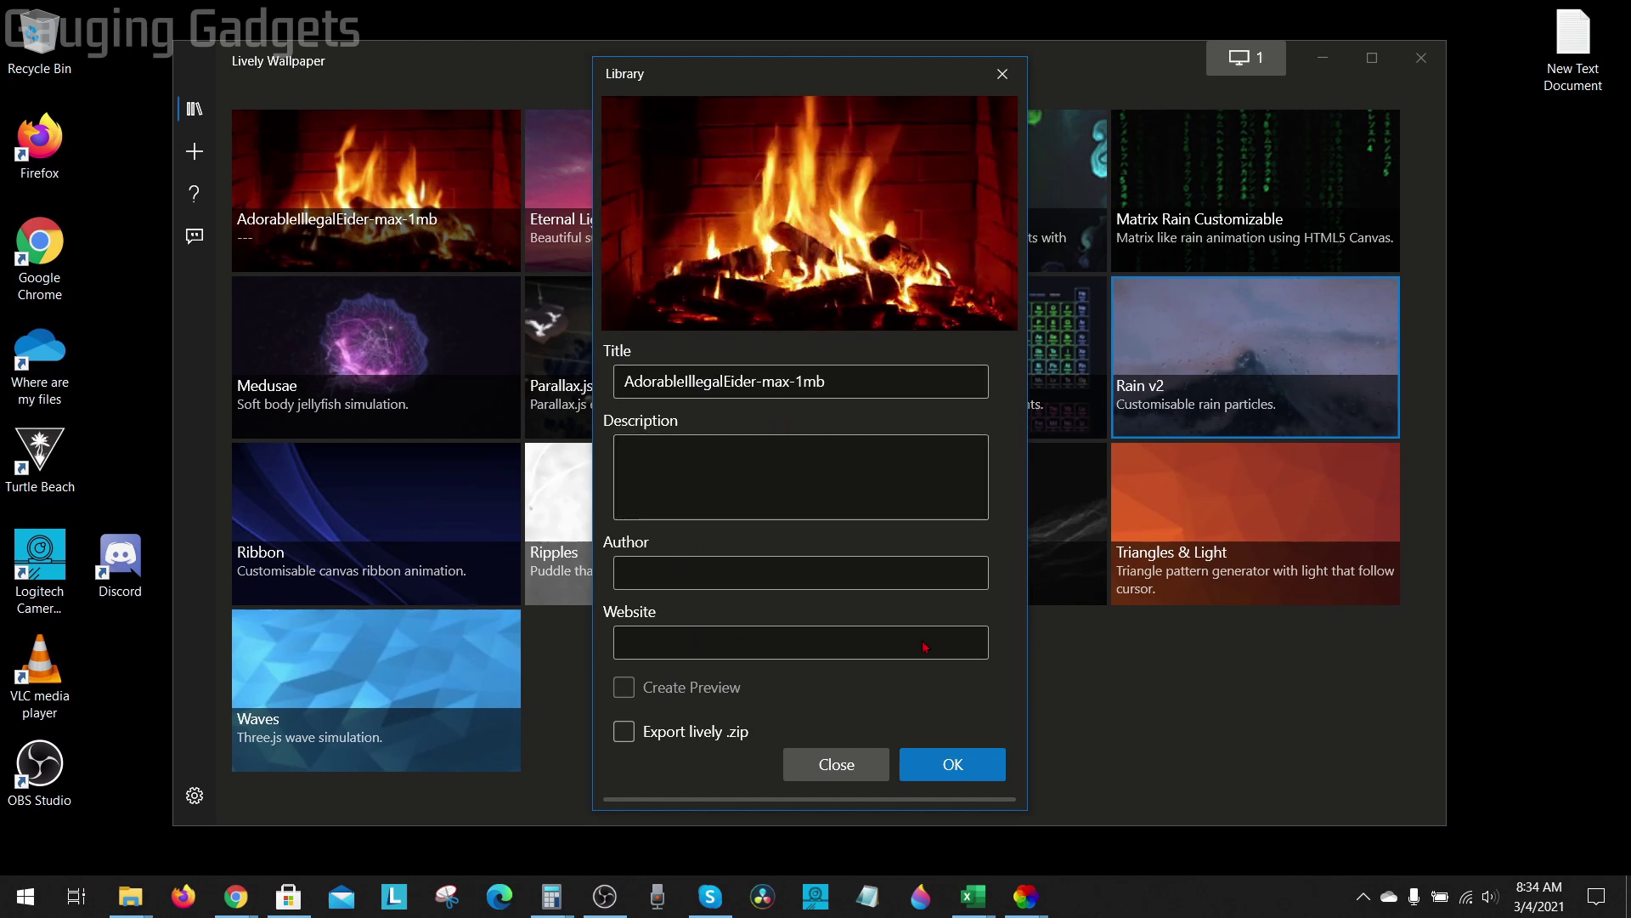
pyautogui.click(947, 763)
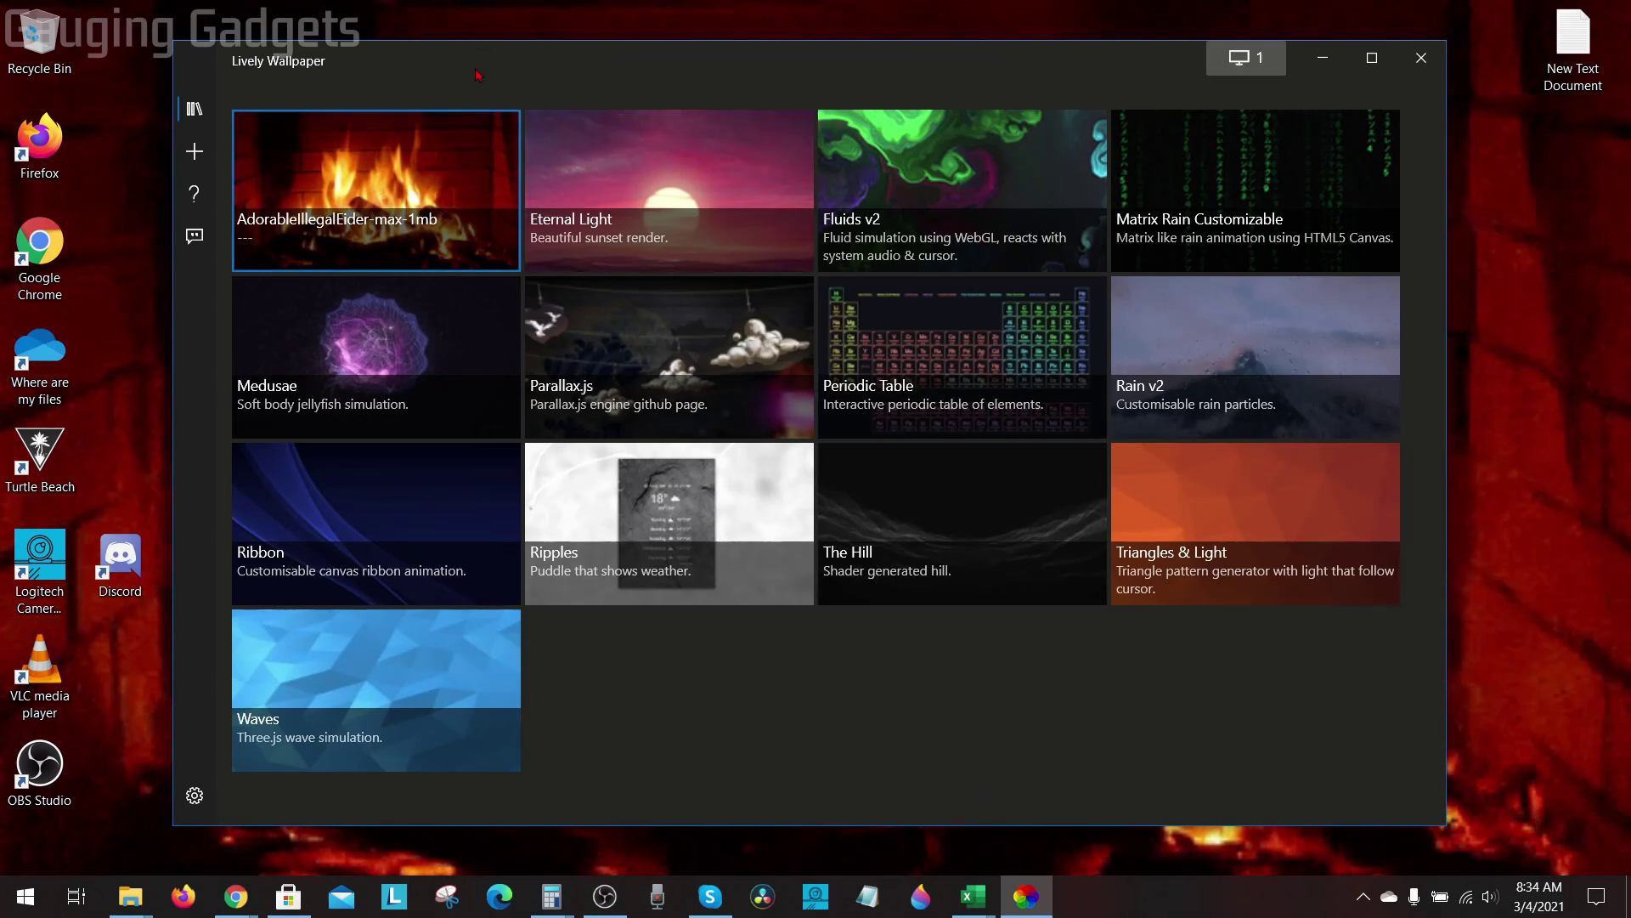
pyautogui.hotkey('alt', 'F4')
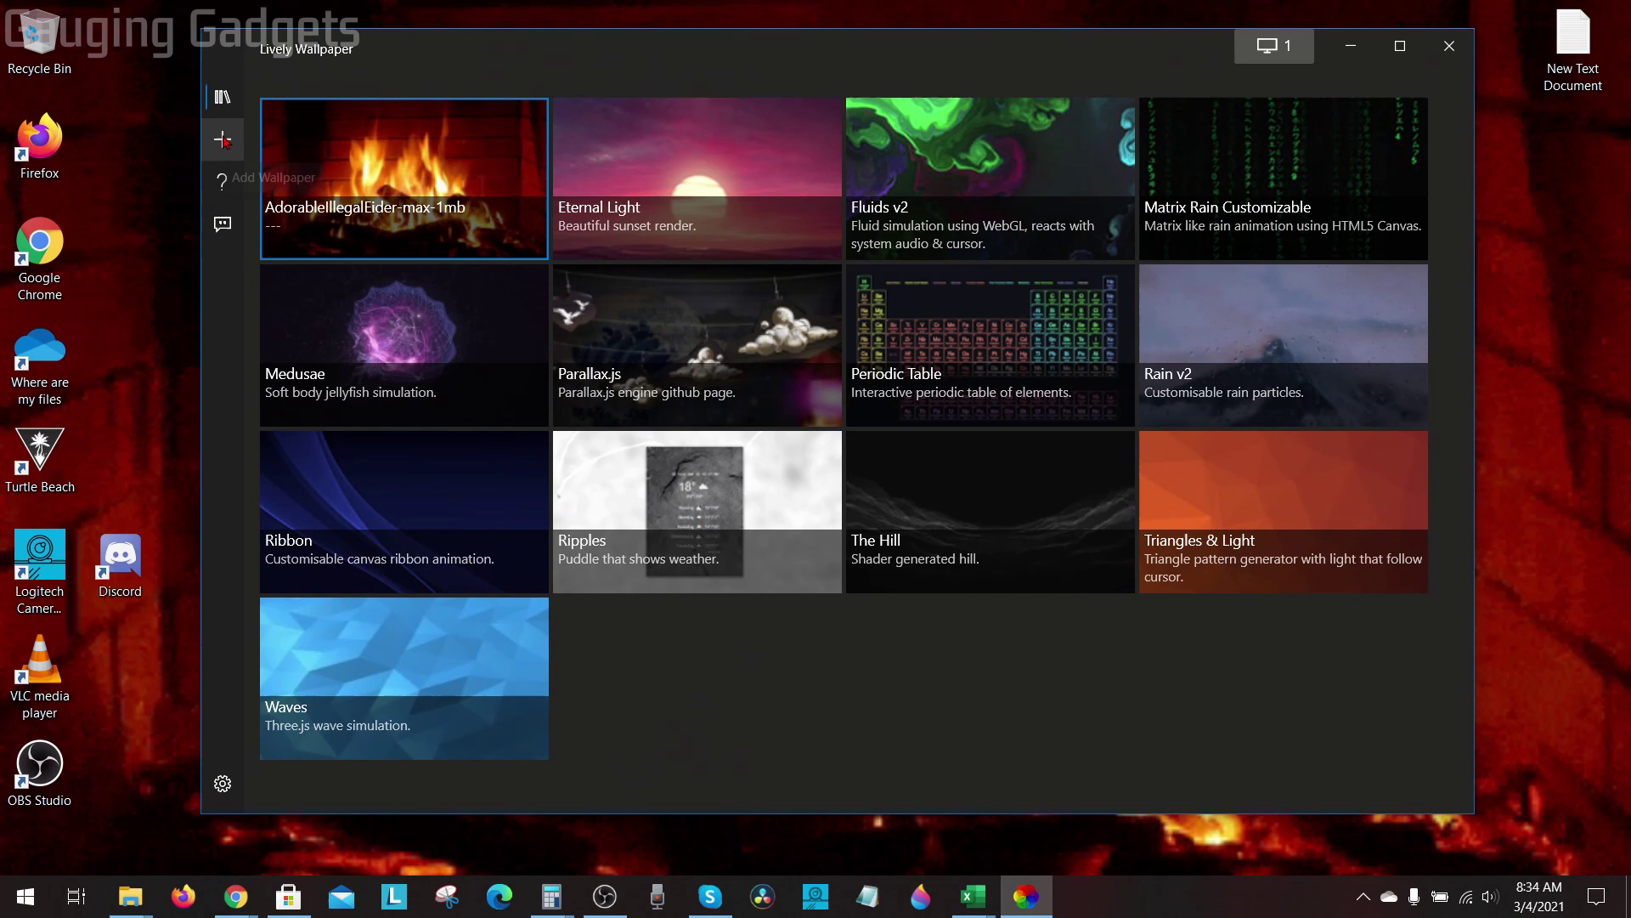
pyautogui.click(224, 139)
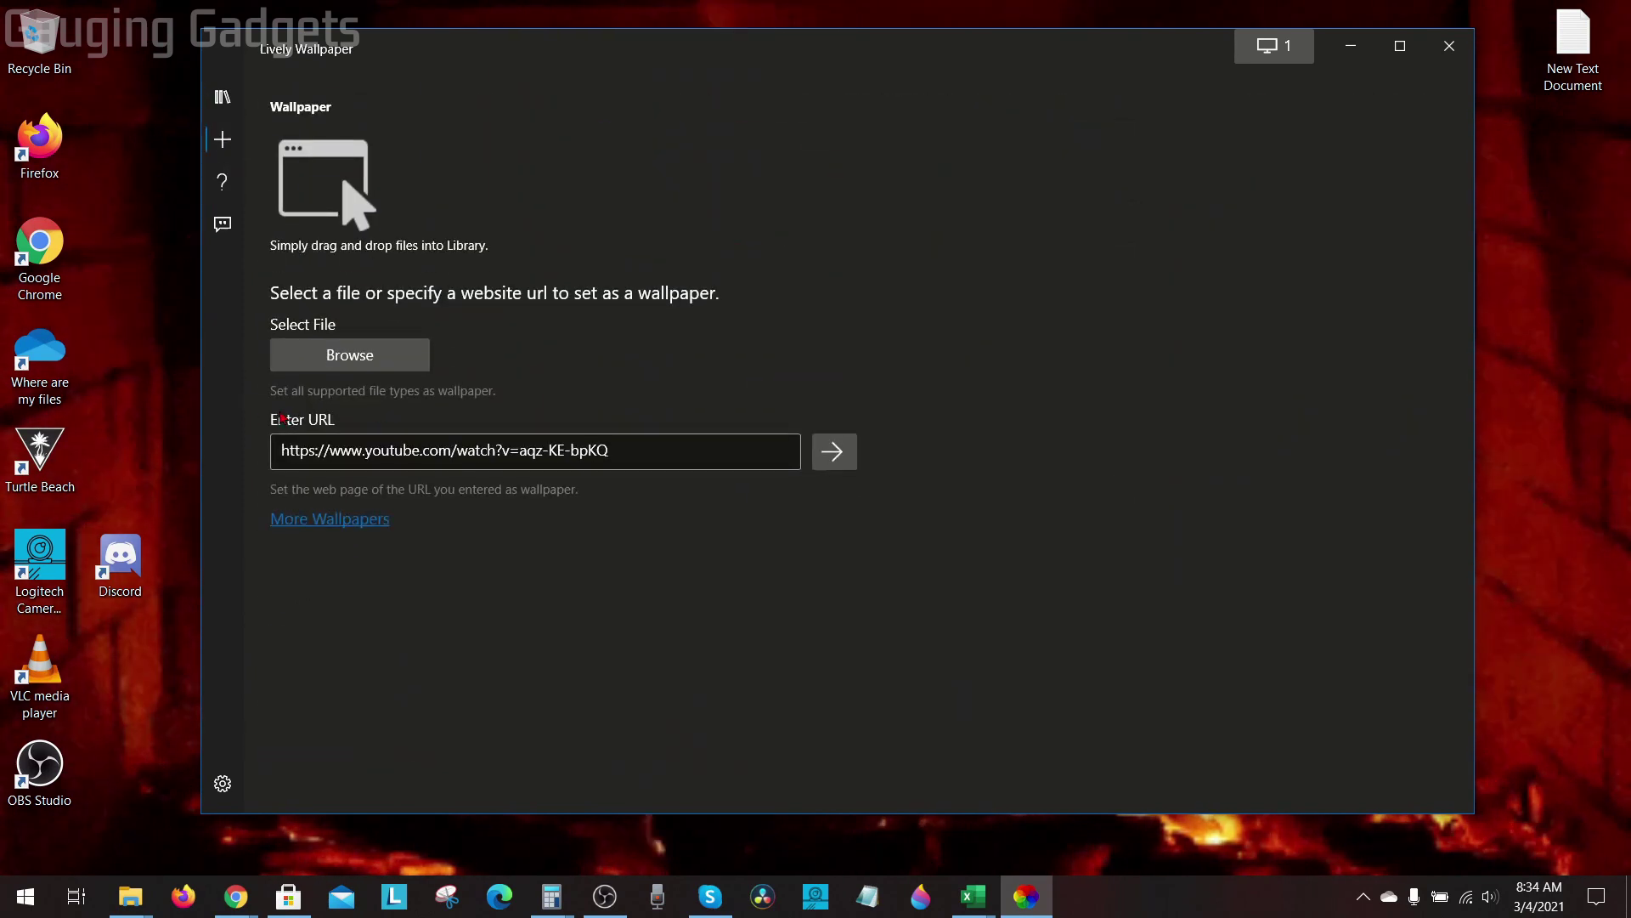
pyautogui.click(283, 450)
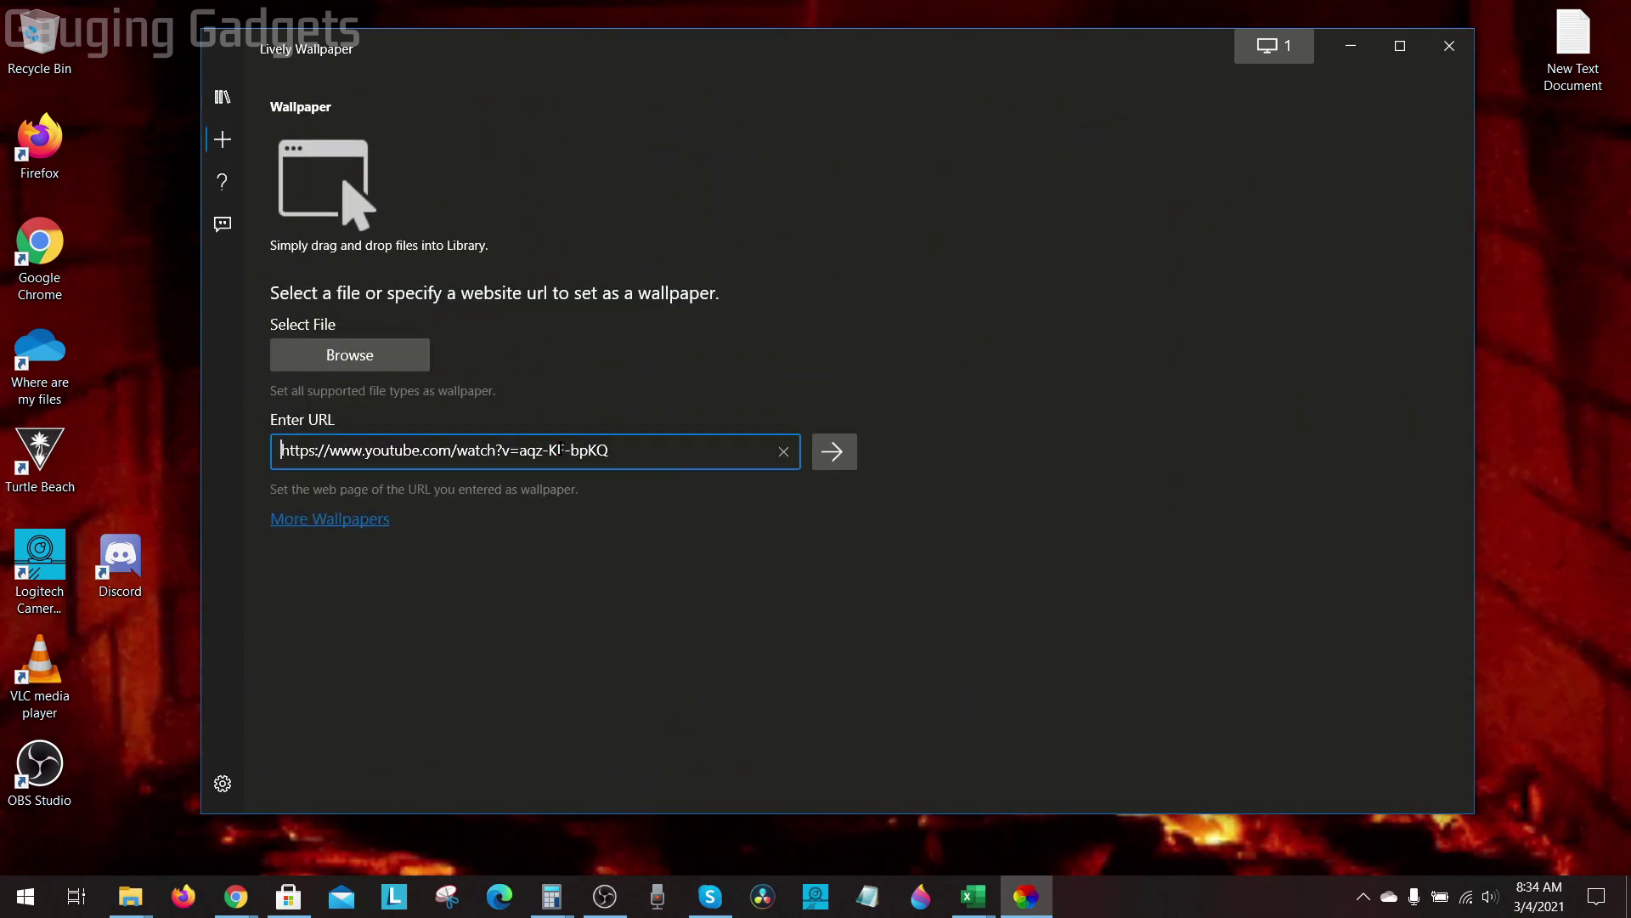
pyautogui.click(785, 452)
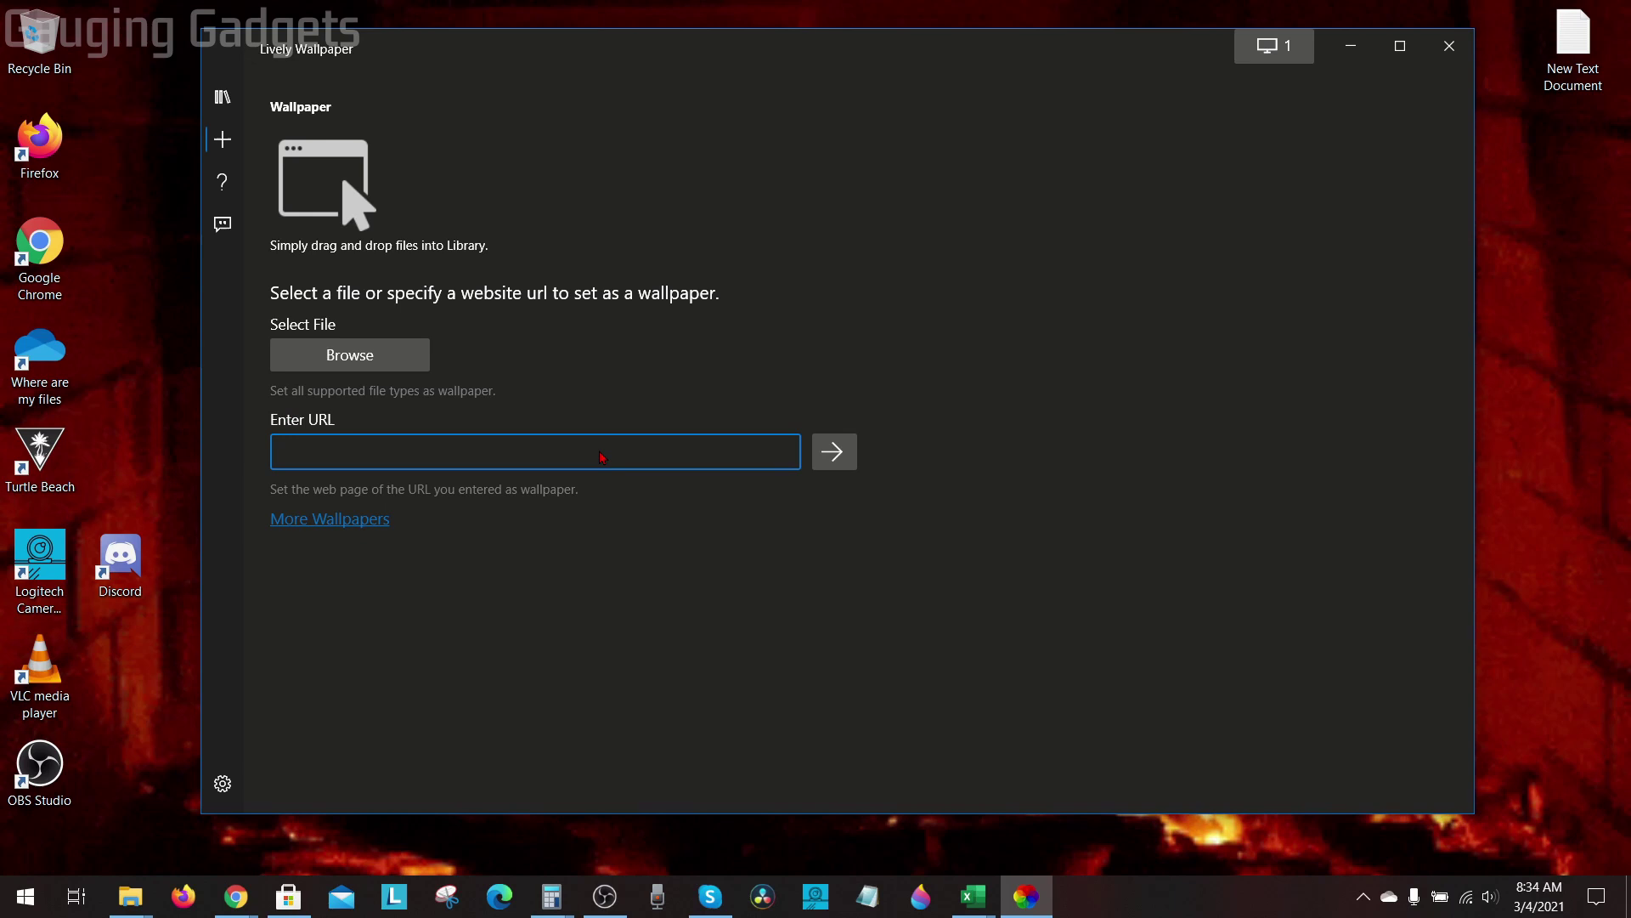
pyautogui.write('https://youtu.be/wbgGnKMExTk')
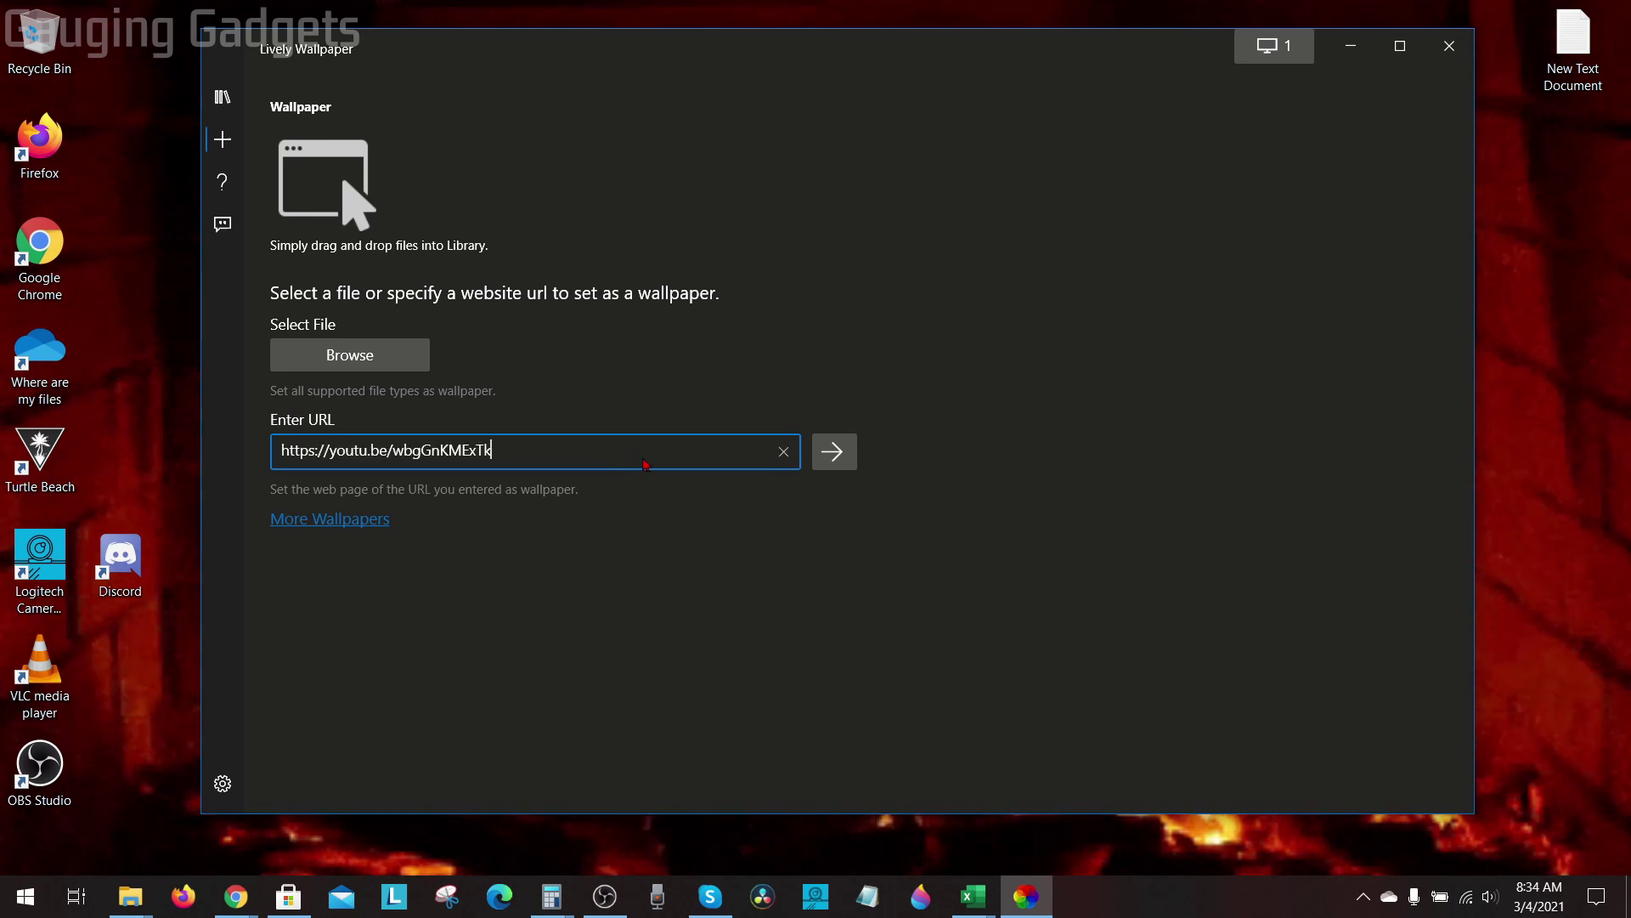
pyautogui.click(841, 461)
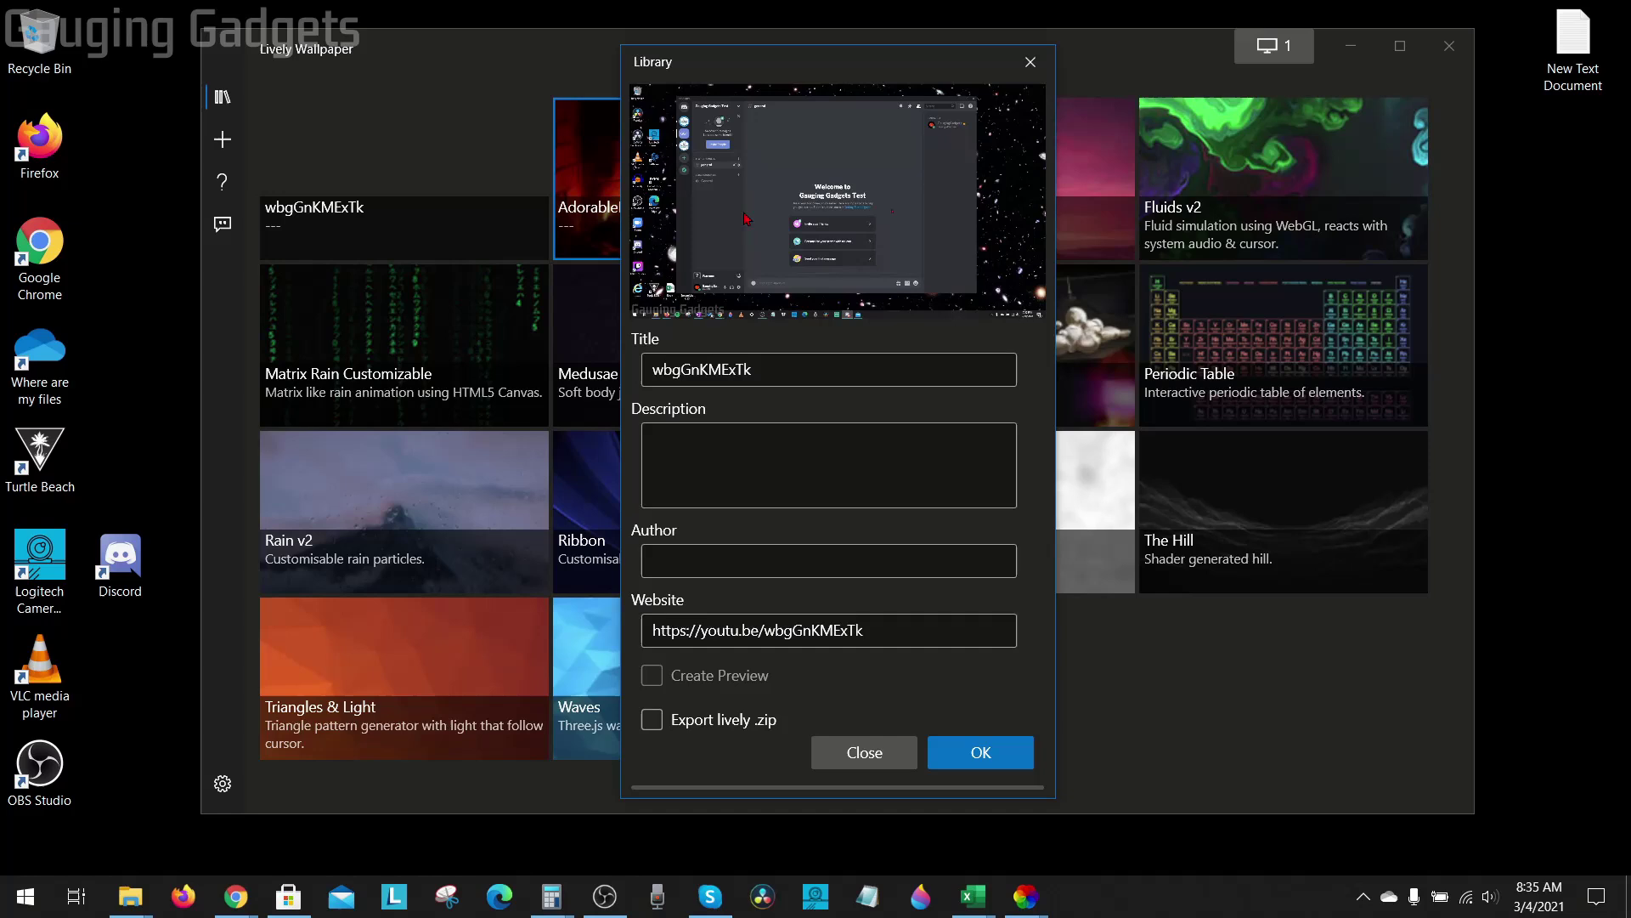
pyautogui.click(981, 752)
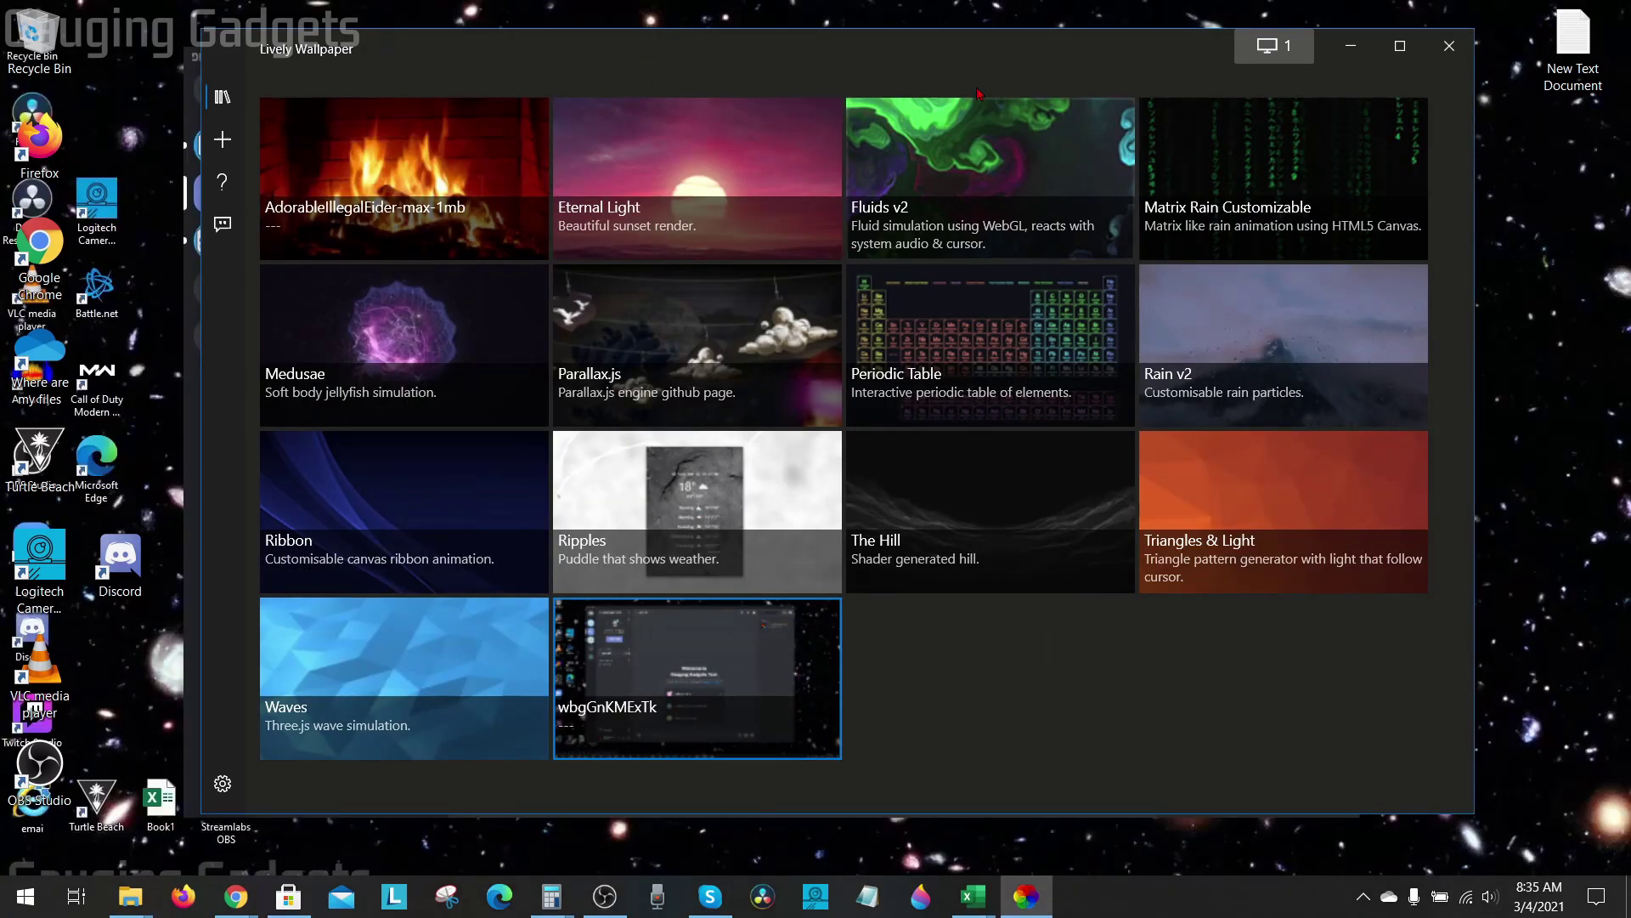
# Step: Close Lively and check the video plays behind the desktop icons and context menu
pyautogui.click(1450, 45)
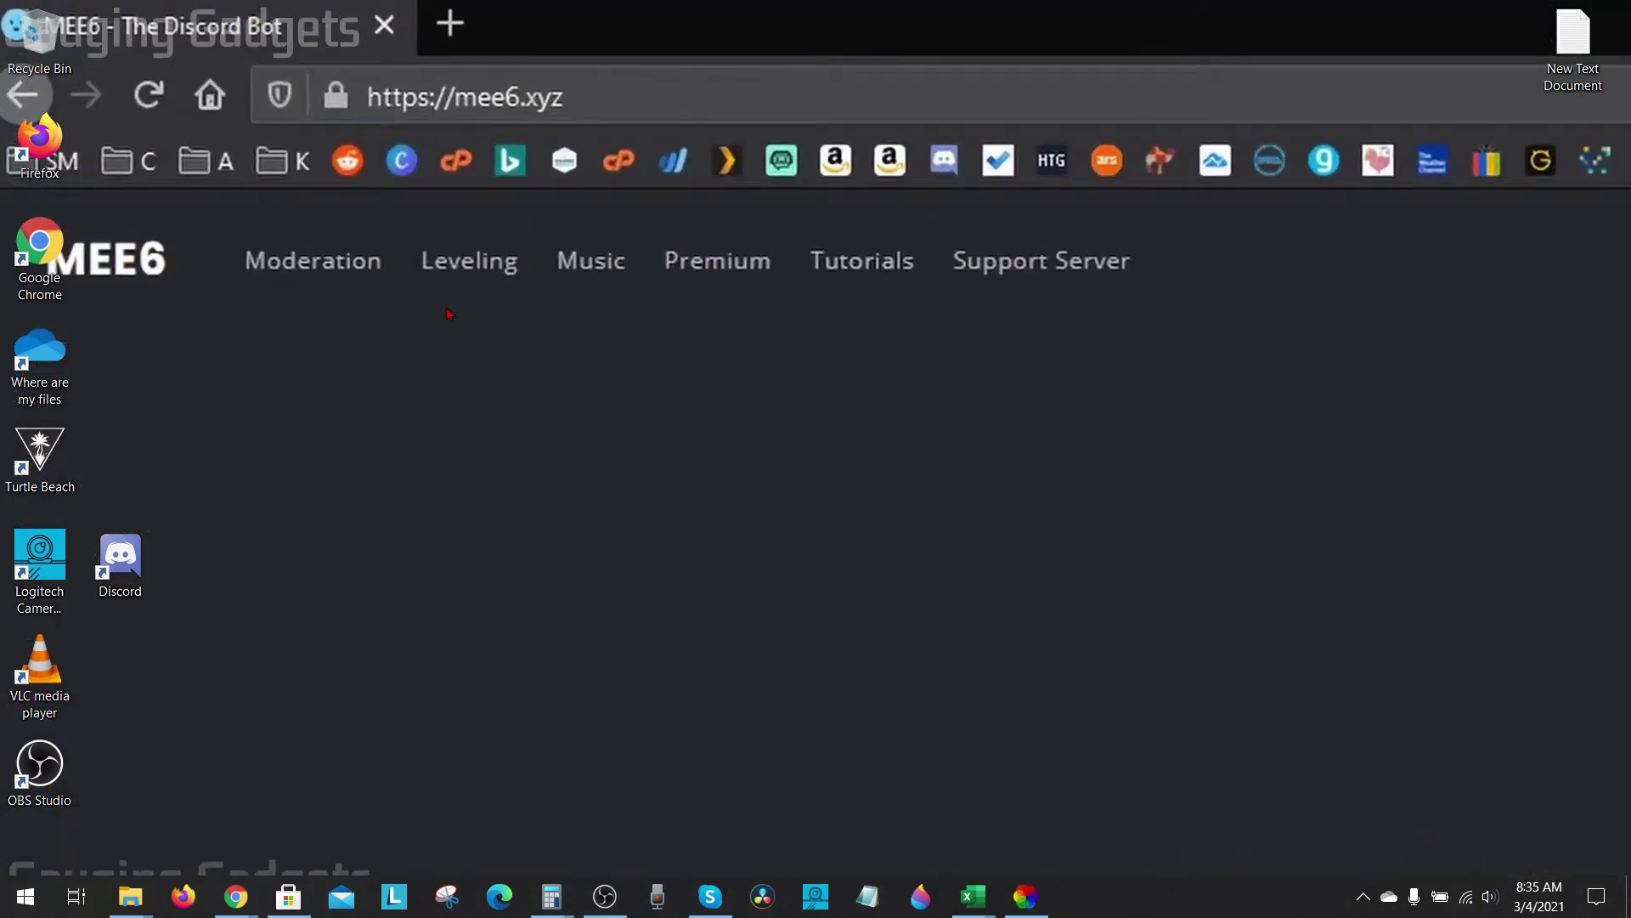
pyautogui.moveTo(311, 161); pyautogui.dragTo(1085, 569)
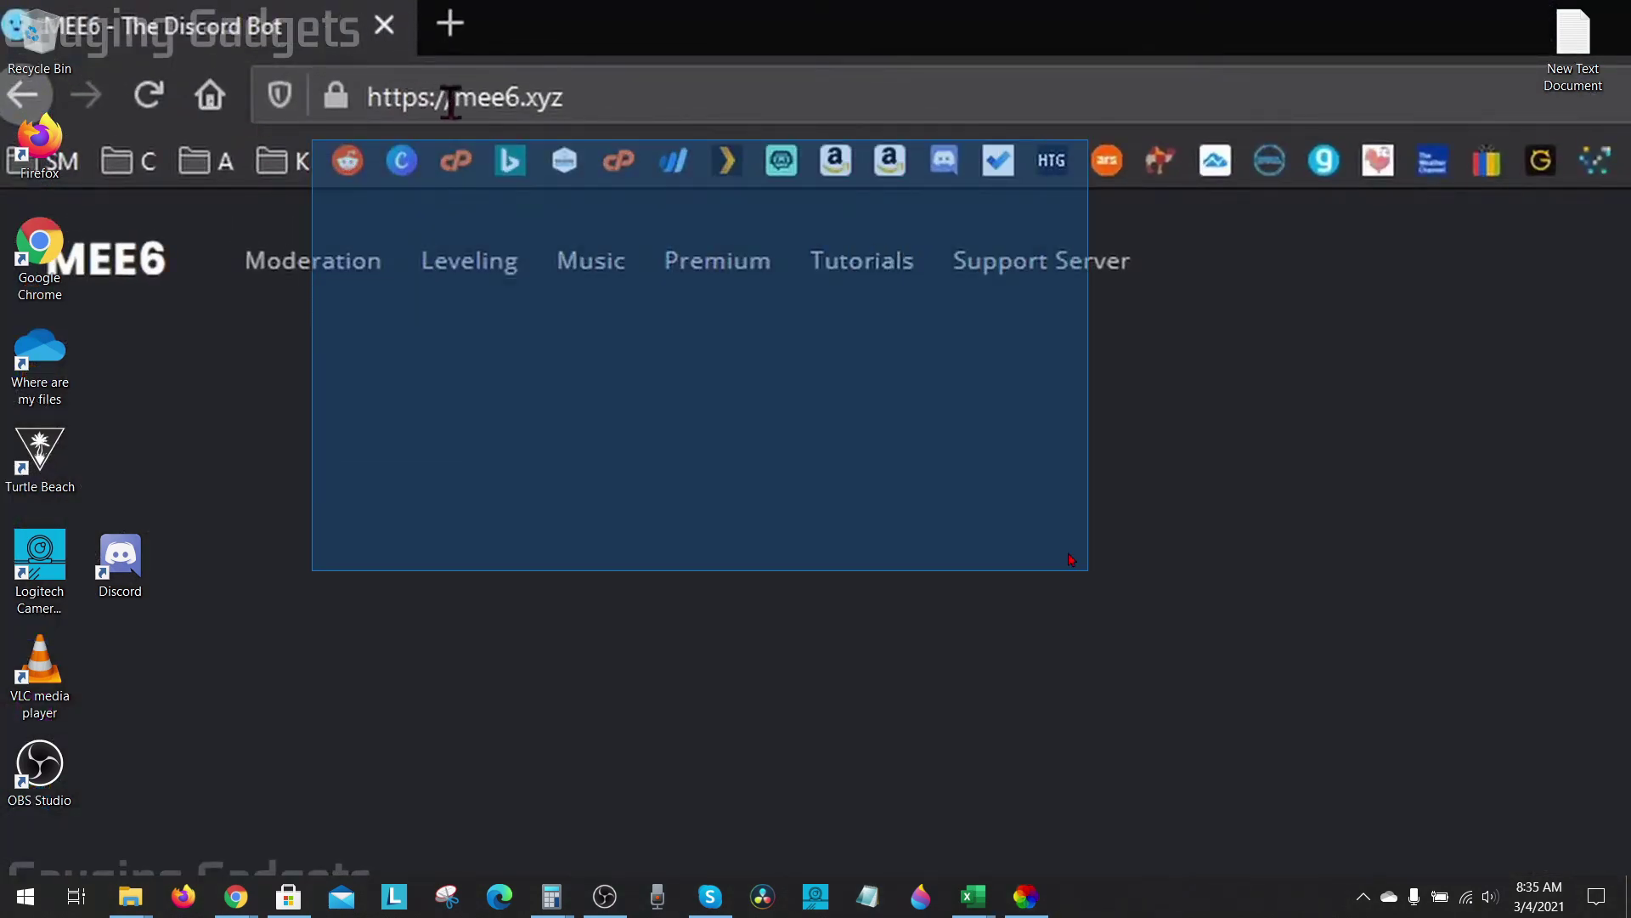
pyautogui.rightClick(515, 223)
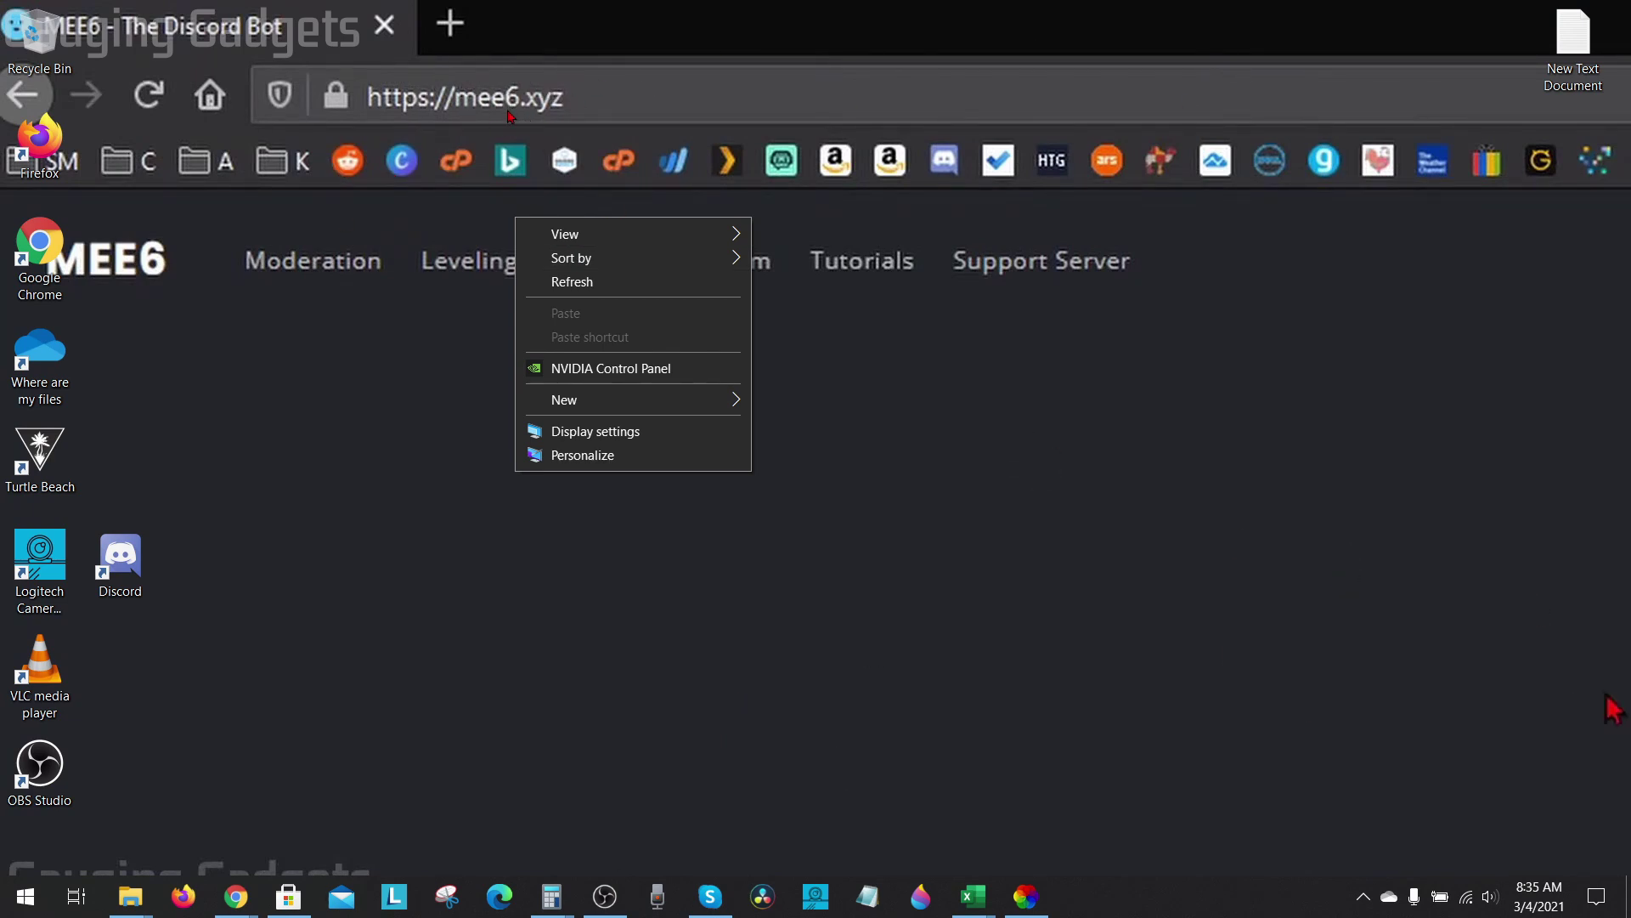
pyautogui.click(480, 196)
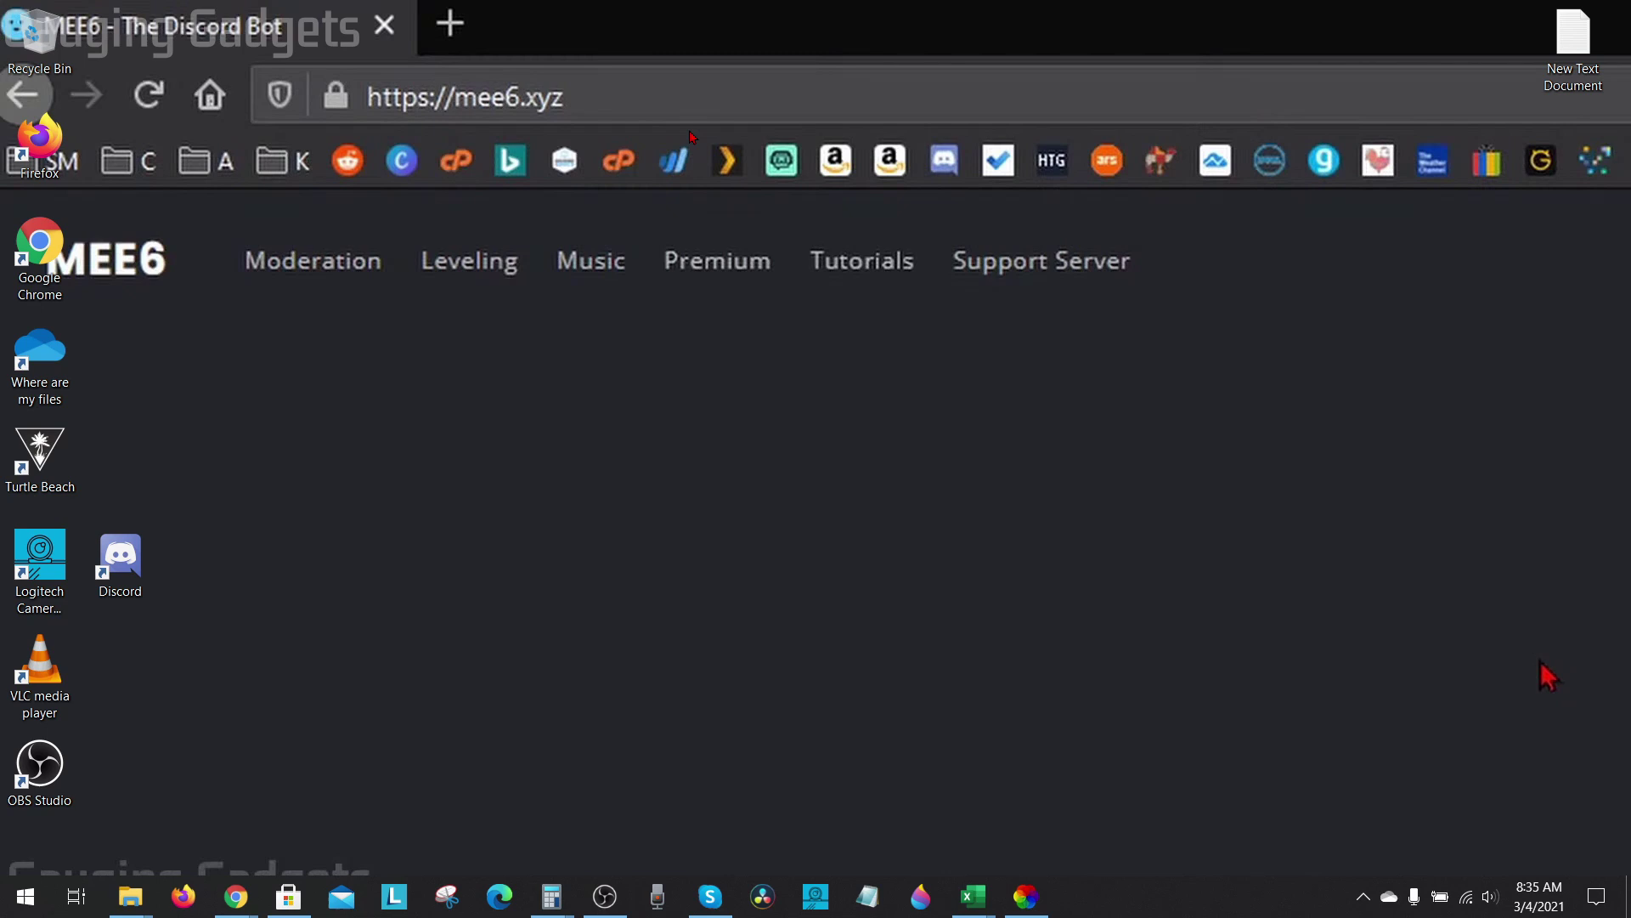